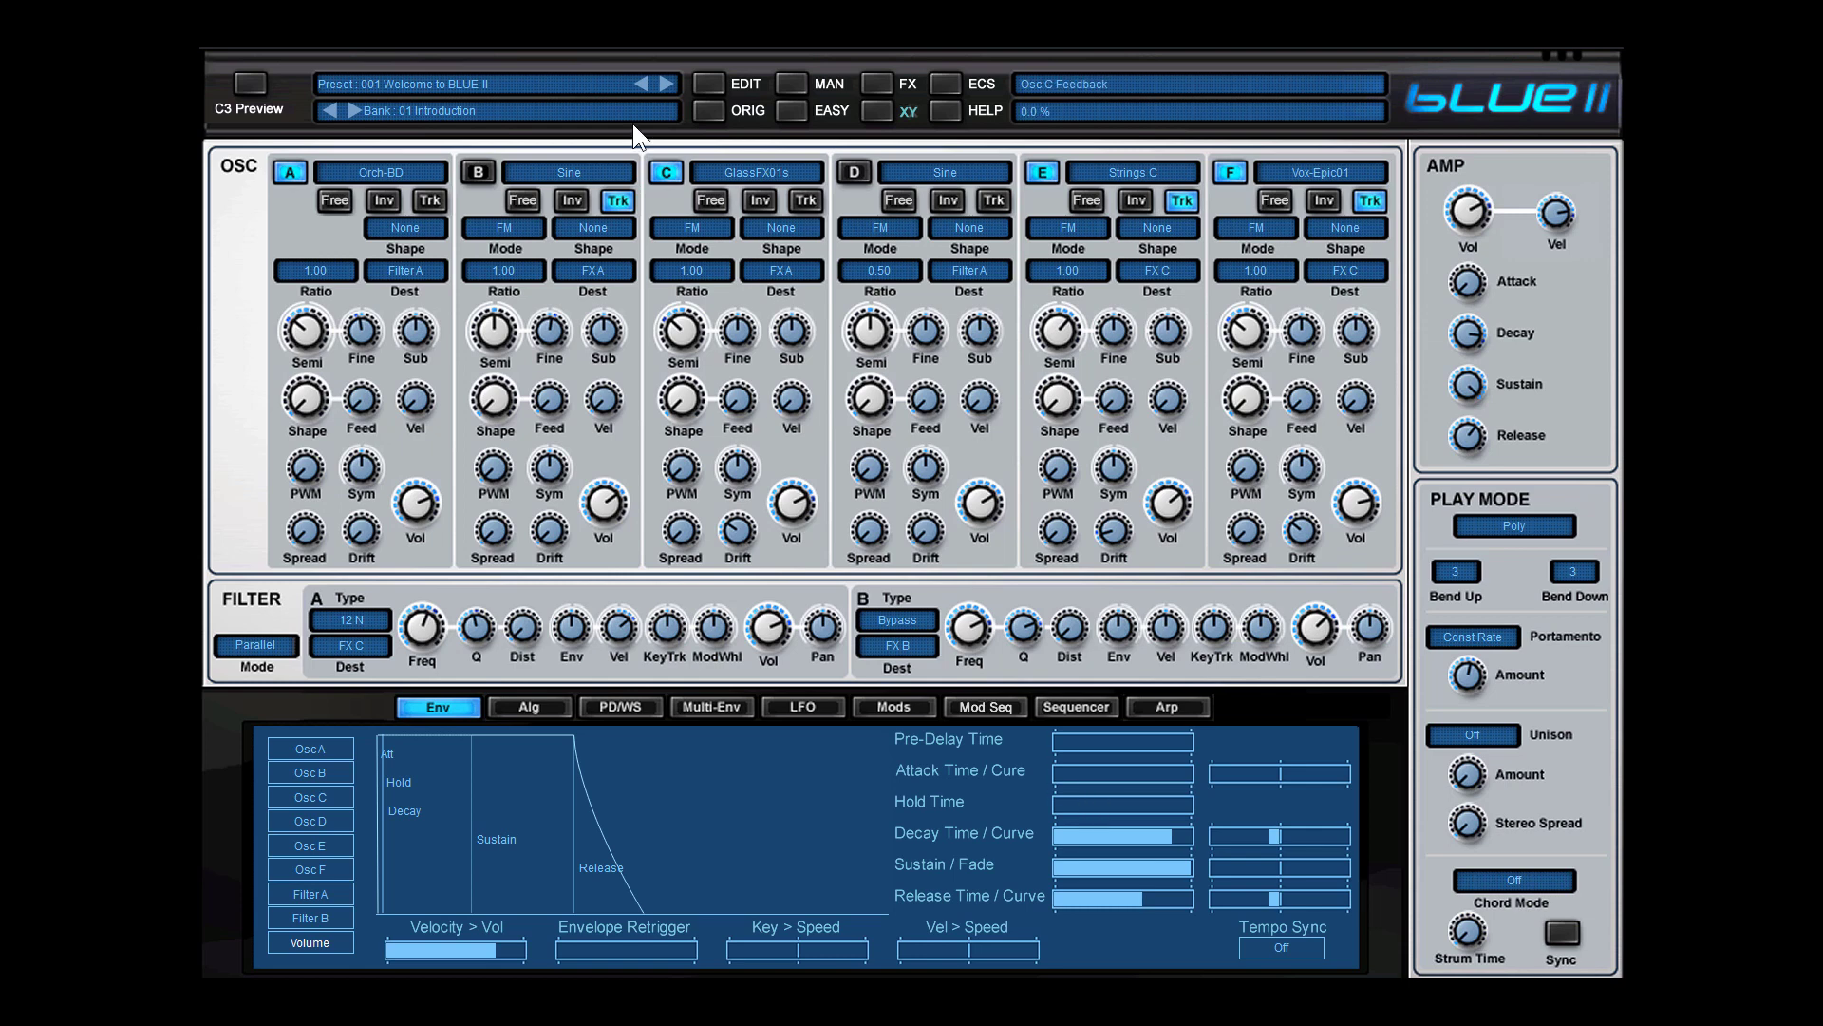
Step: In the bank browser, load 01 Introduction b, then 02 Pads 03b, and finally 02 Pads 01
{"action": "left_click", "coordinate": [792, 83]}
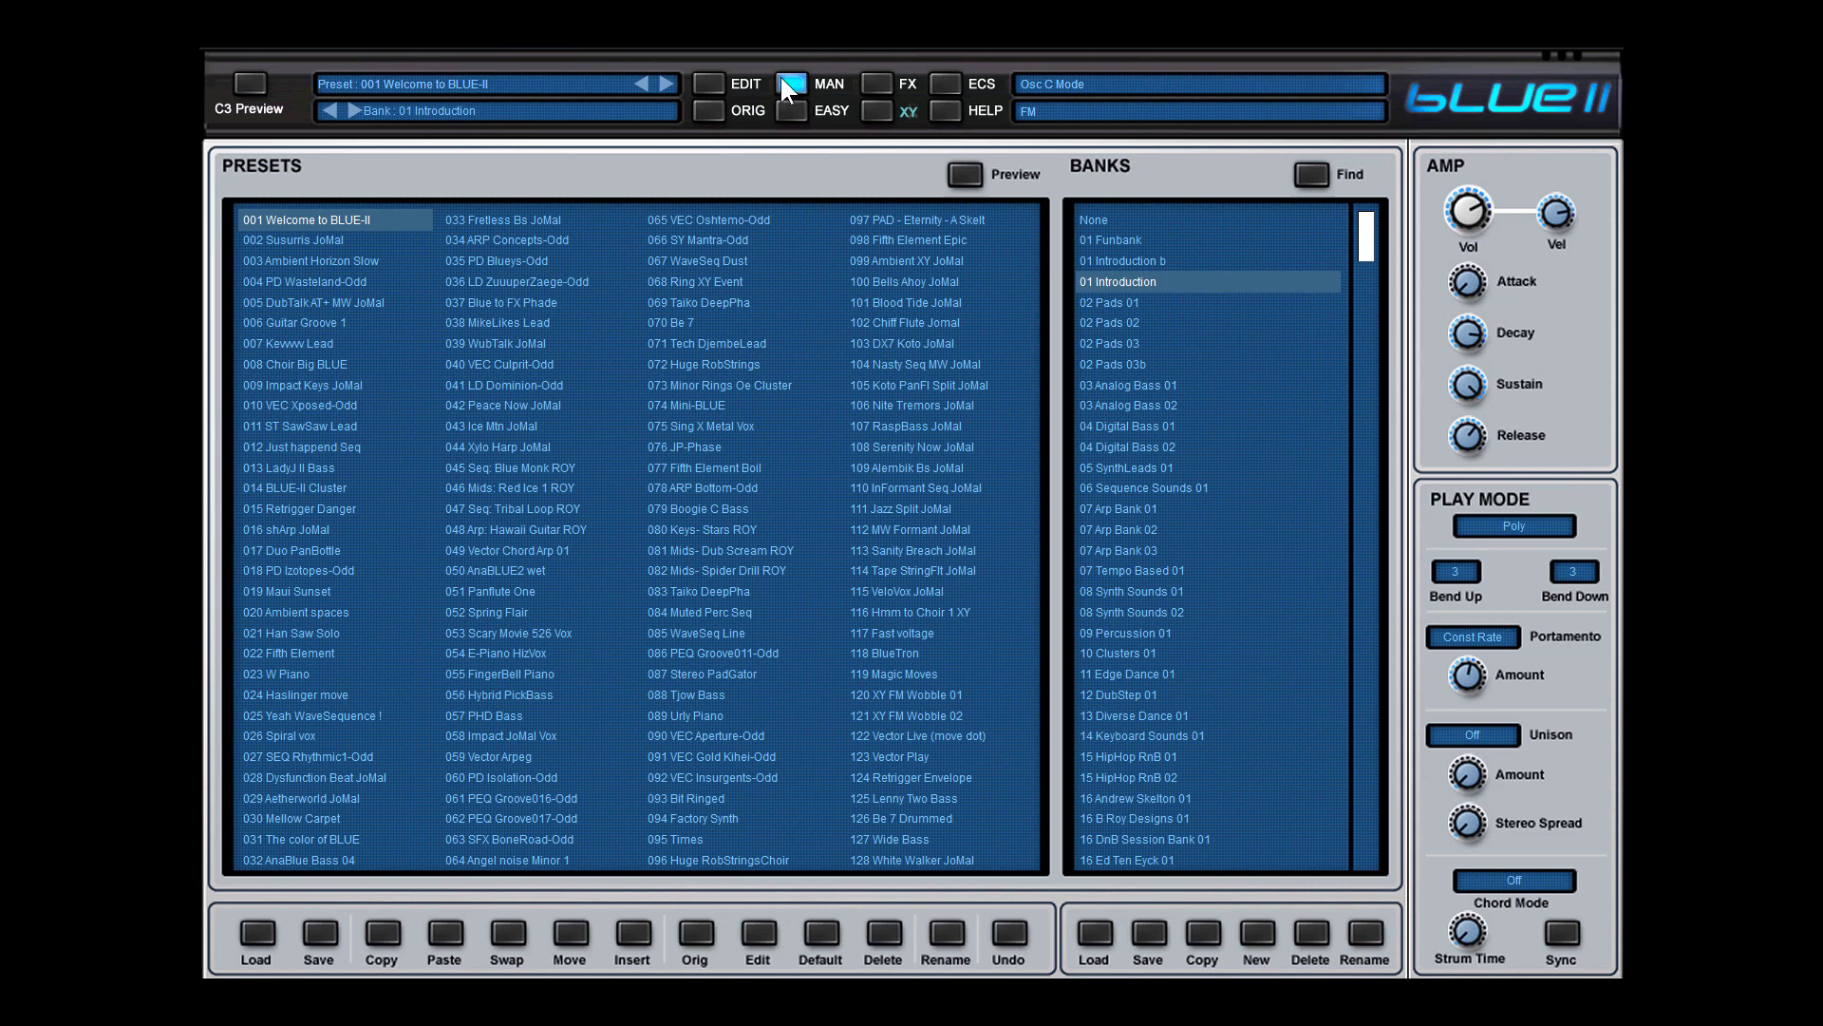
{"action": "left_click", "coordinate": [1105, 260]}
{"action": "left_click", "coordinate": [1105, 363]}
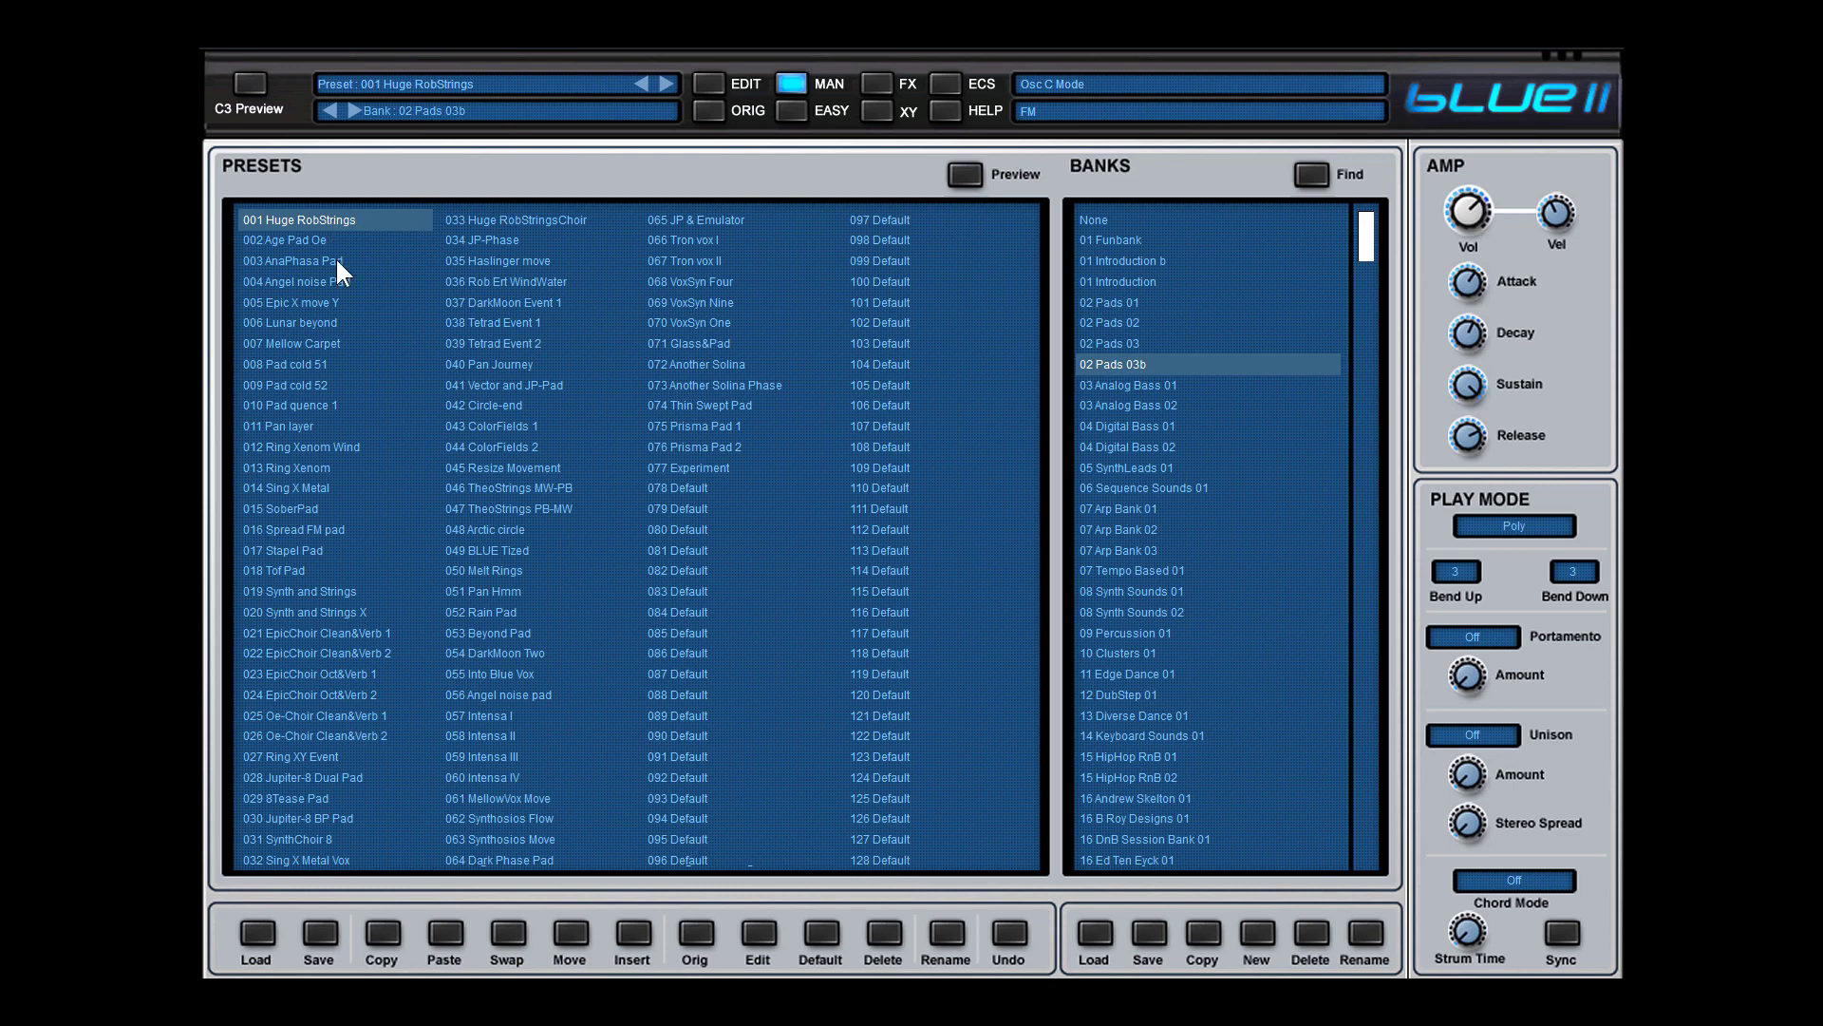
{"action": "left_click", "coordinate": [1111, 302]}
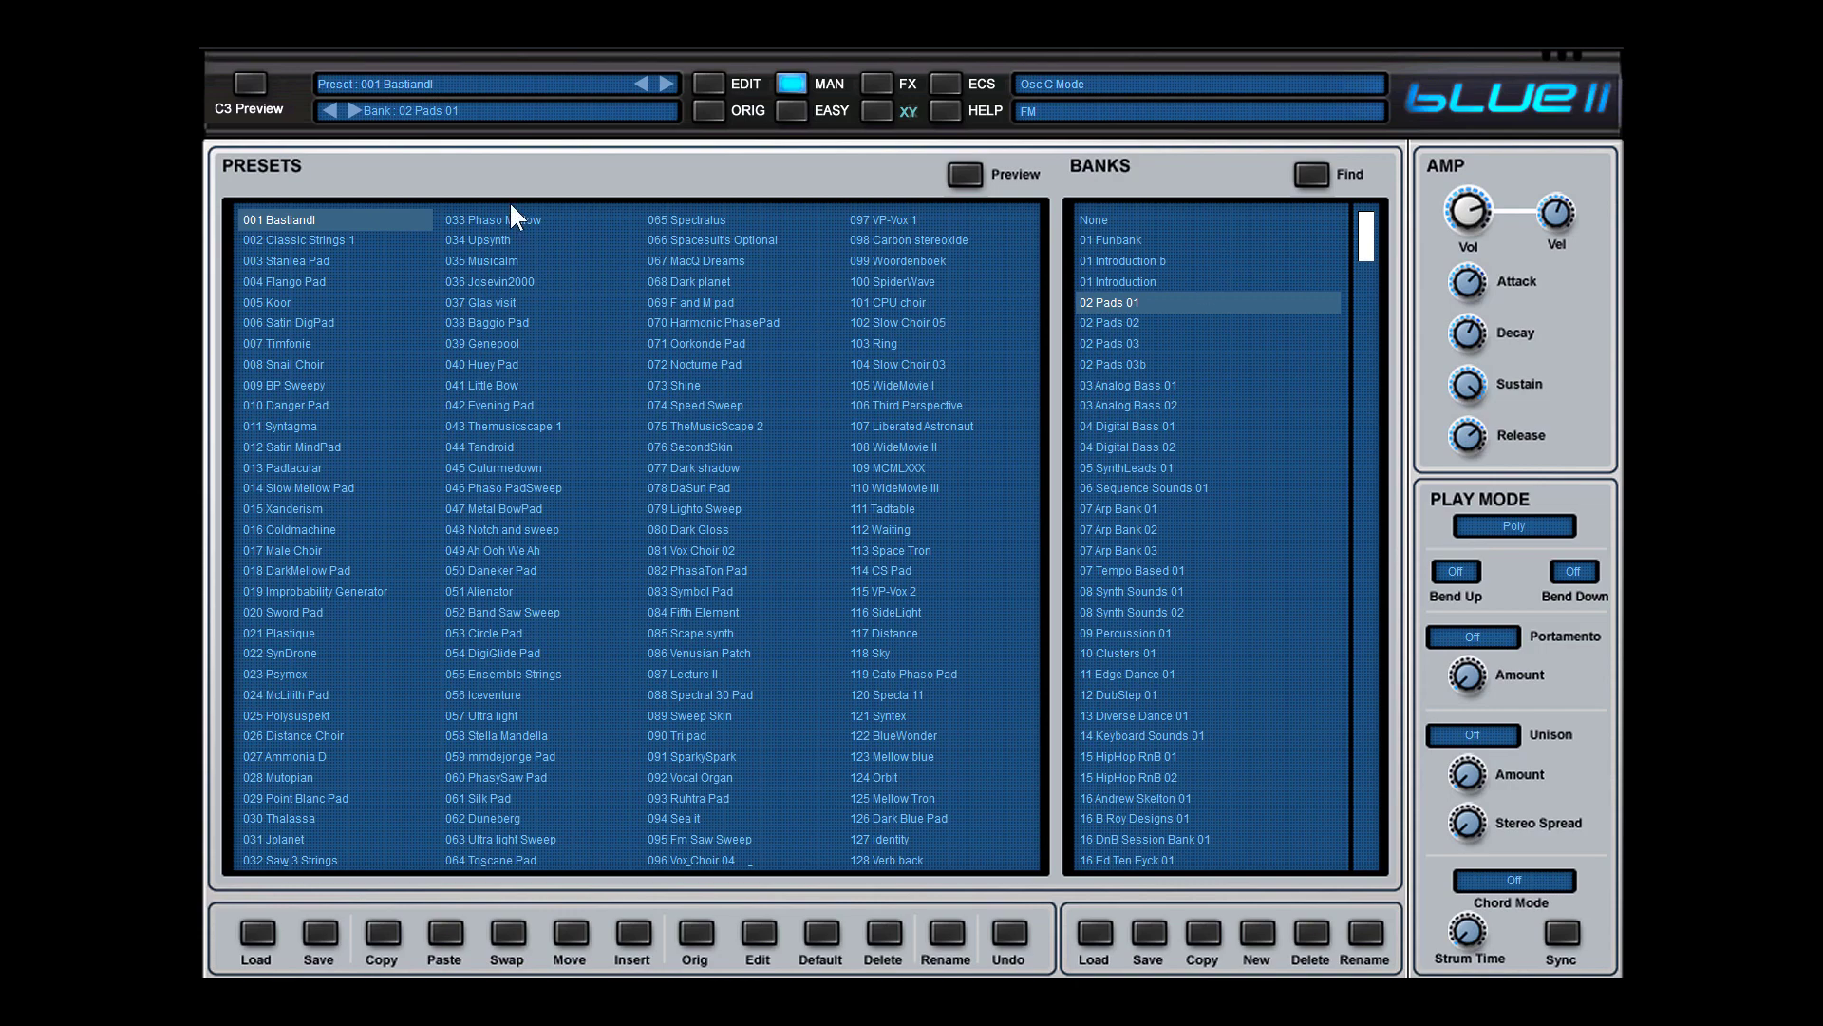
{"action": "left_click", "coordinate": [468, 83]}
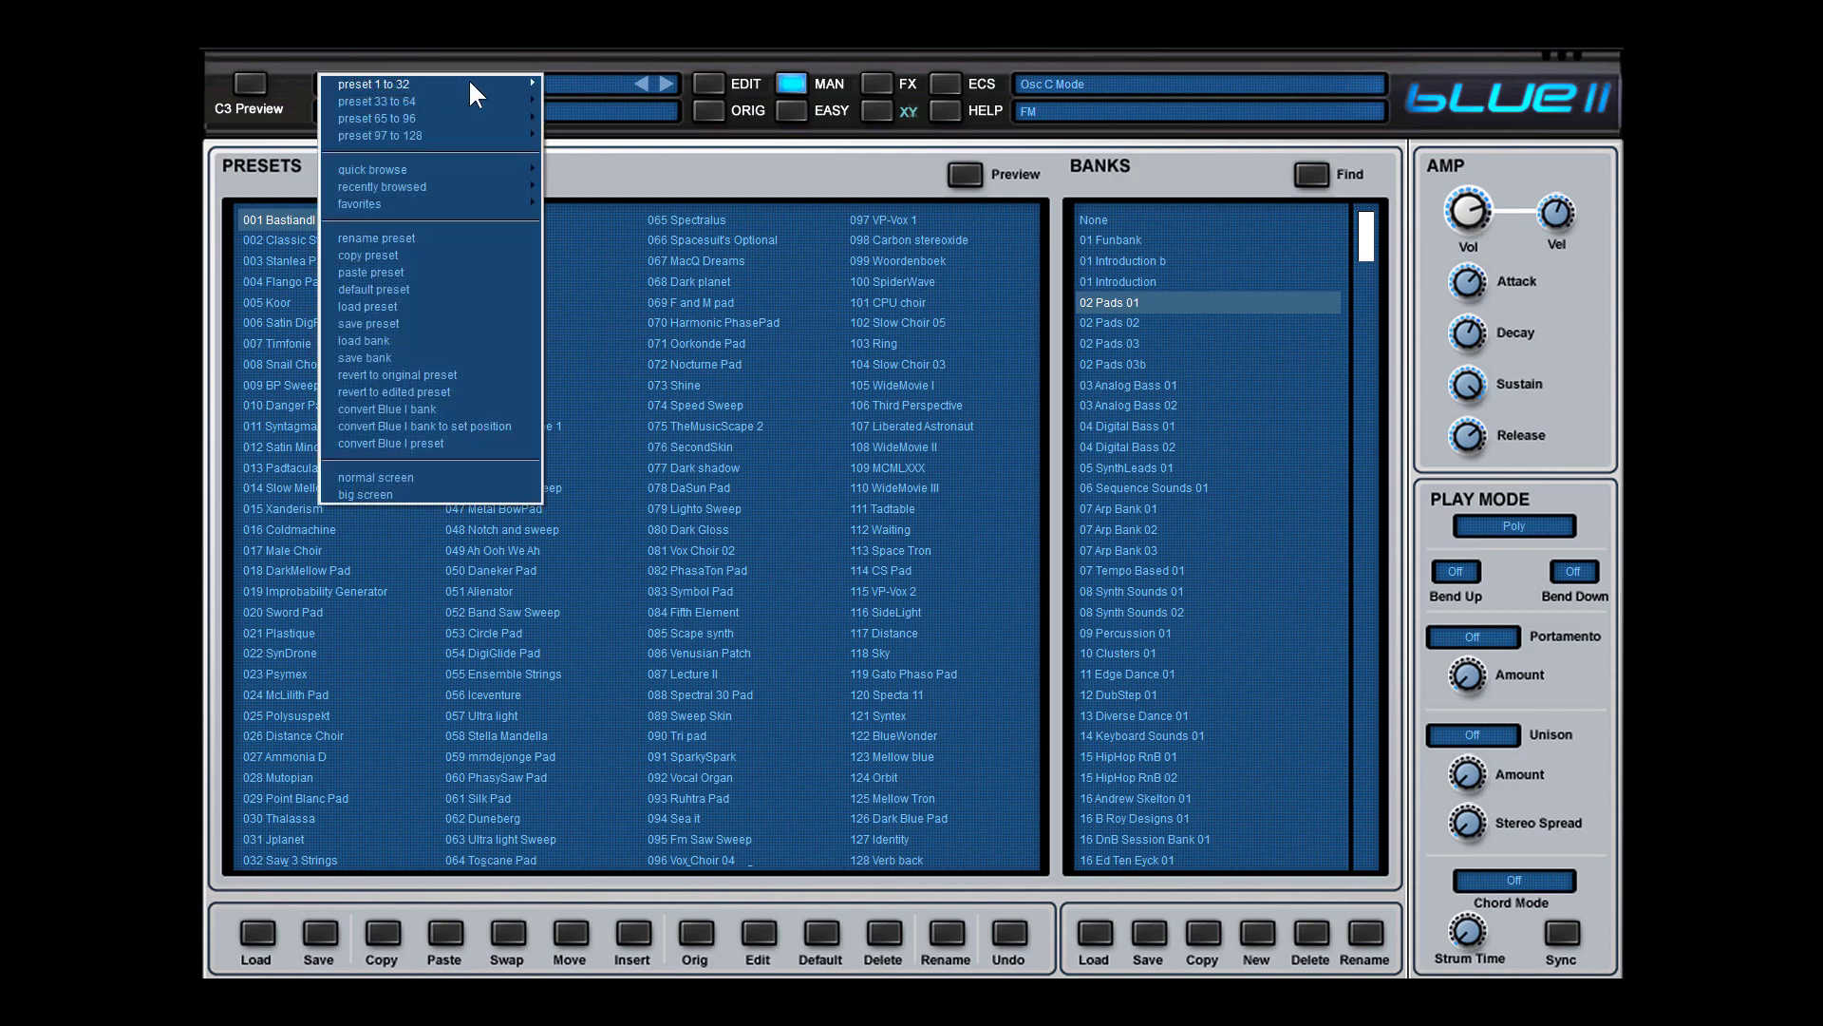
{"action": "mouse_move", "coordinate": [470, 84]}
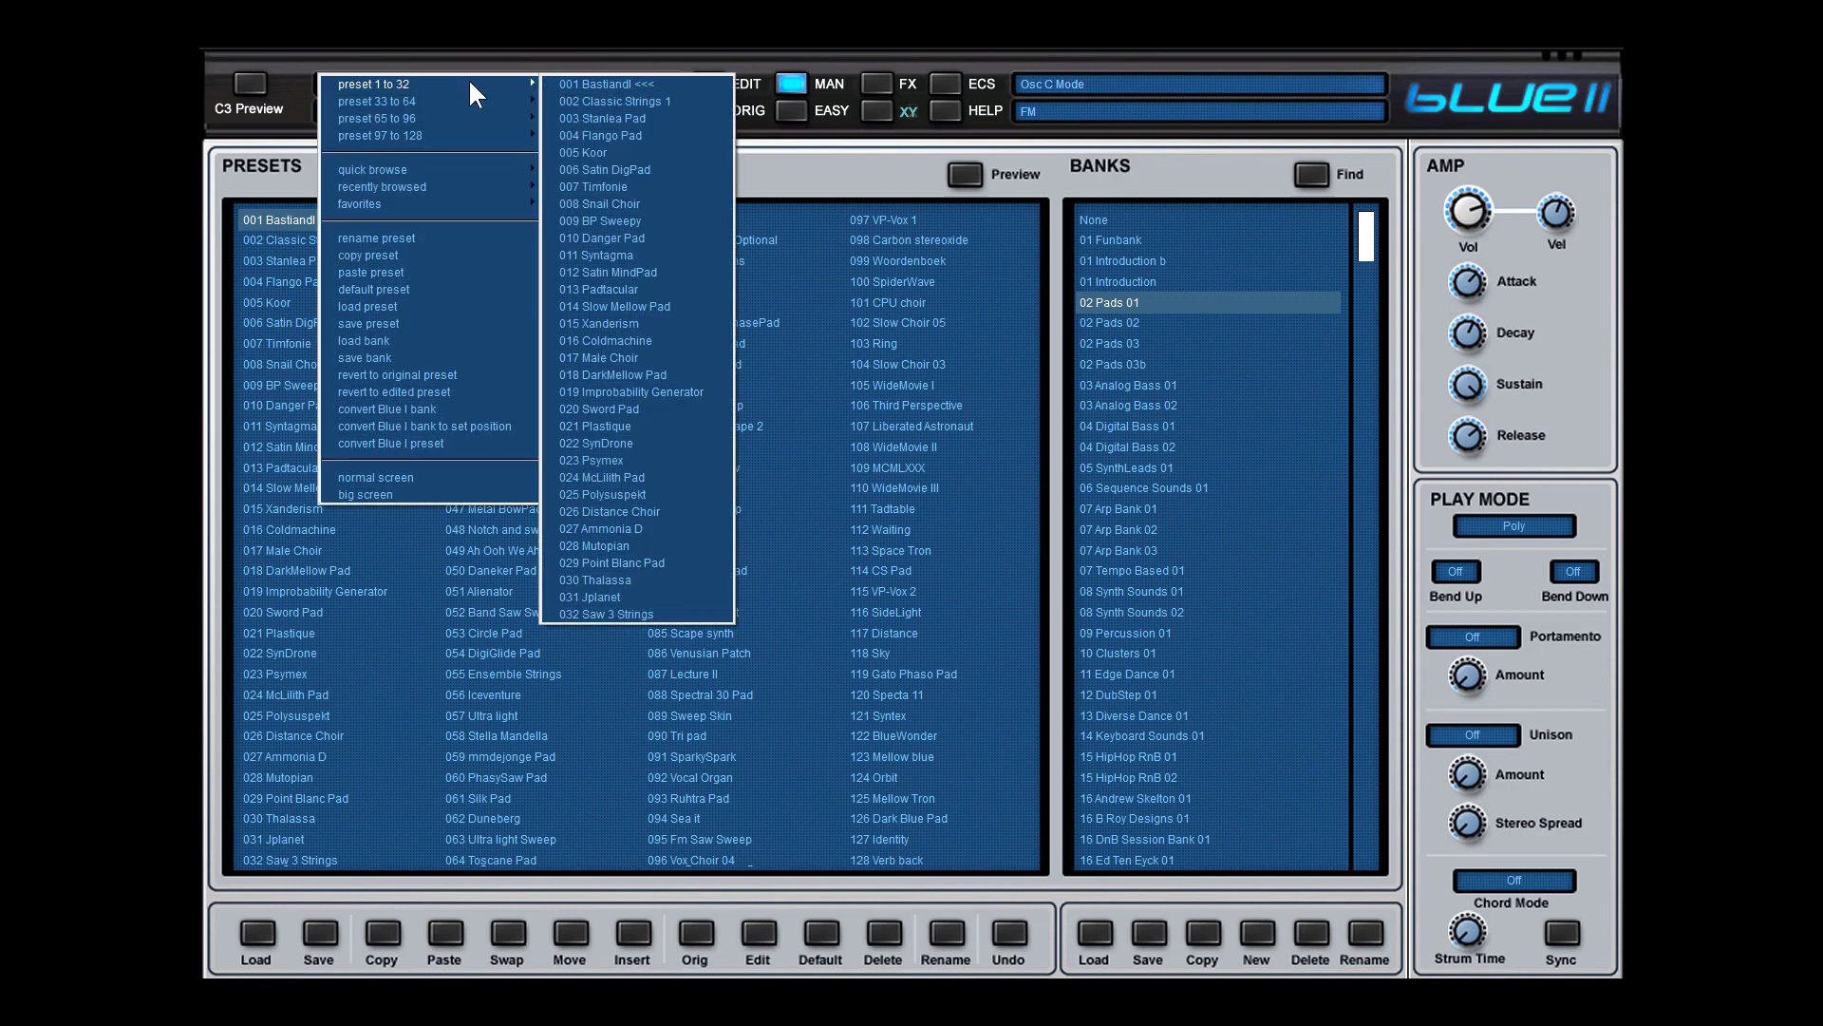
{"action": "left_click", "coordinate": [465, 321]}
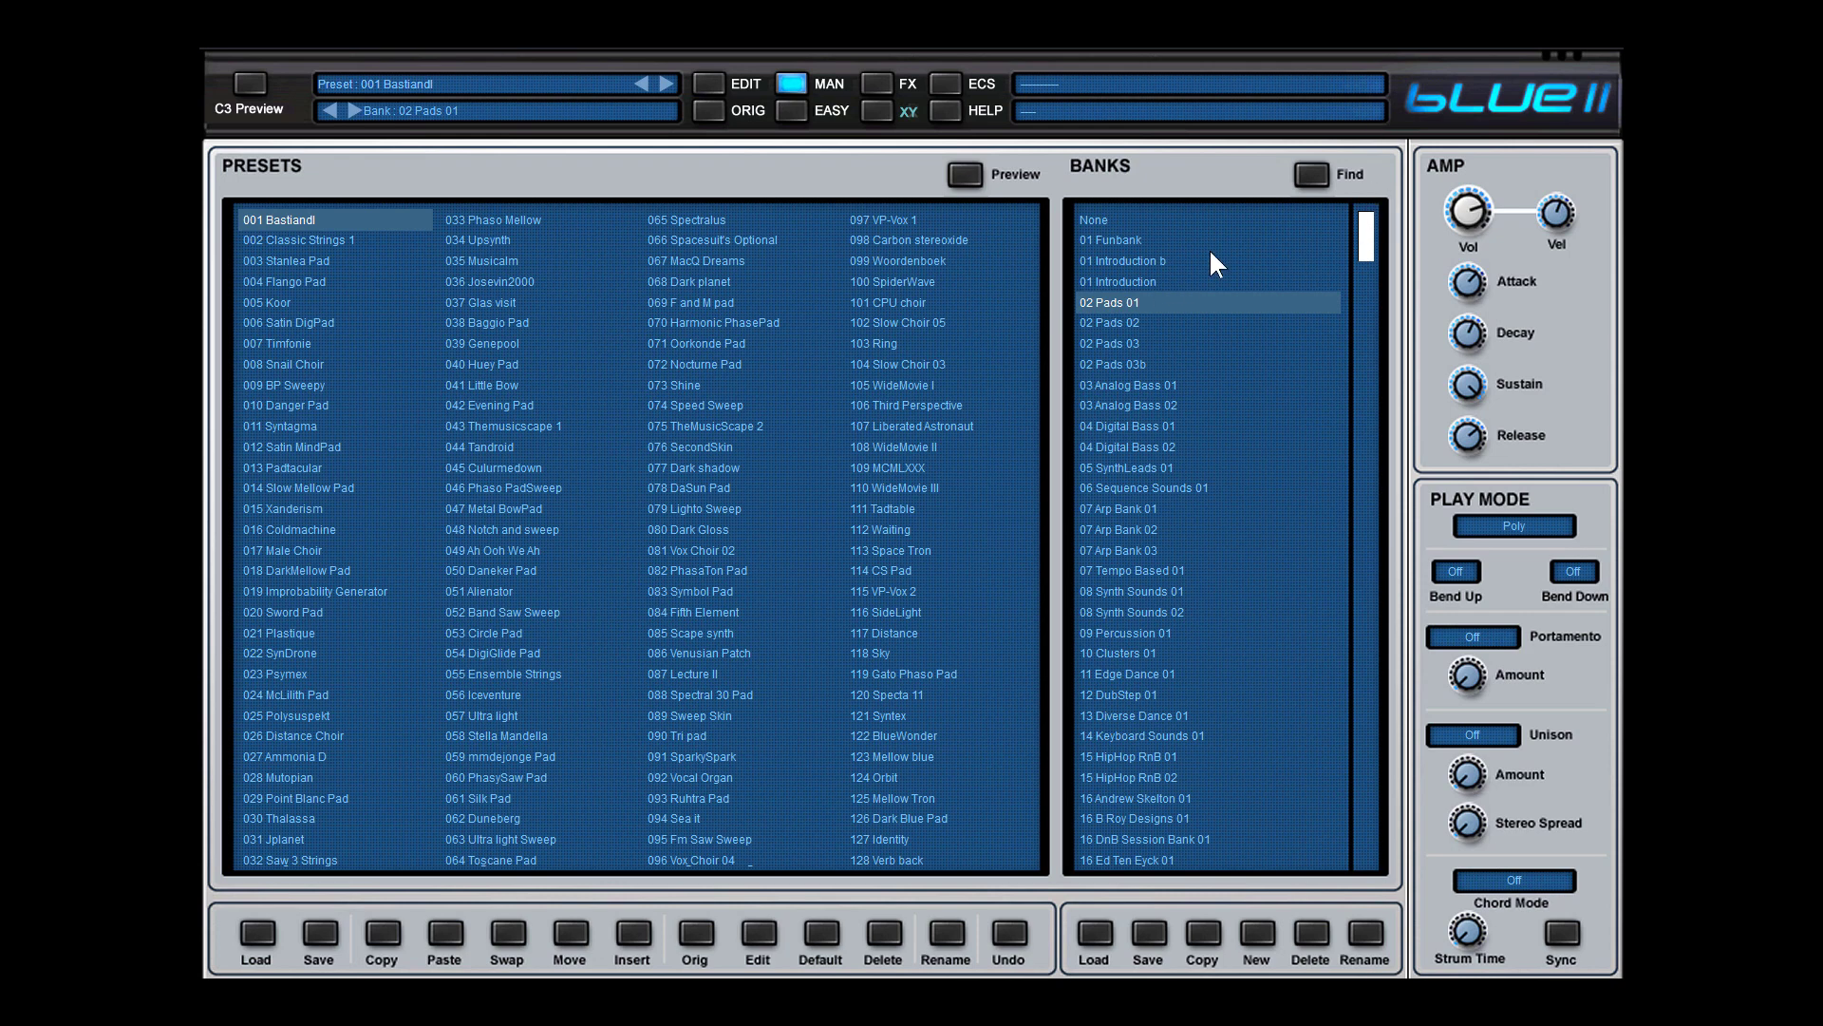
Step: Create a new bank named '00 My presets' holding 128 Default presets
{"action": "left_click_drag", "start_coordinate": [1368, 252], "coordinate": [1358, 190]}
{"action": "left_click", "coordinate": [1257, 937]}
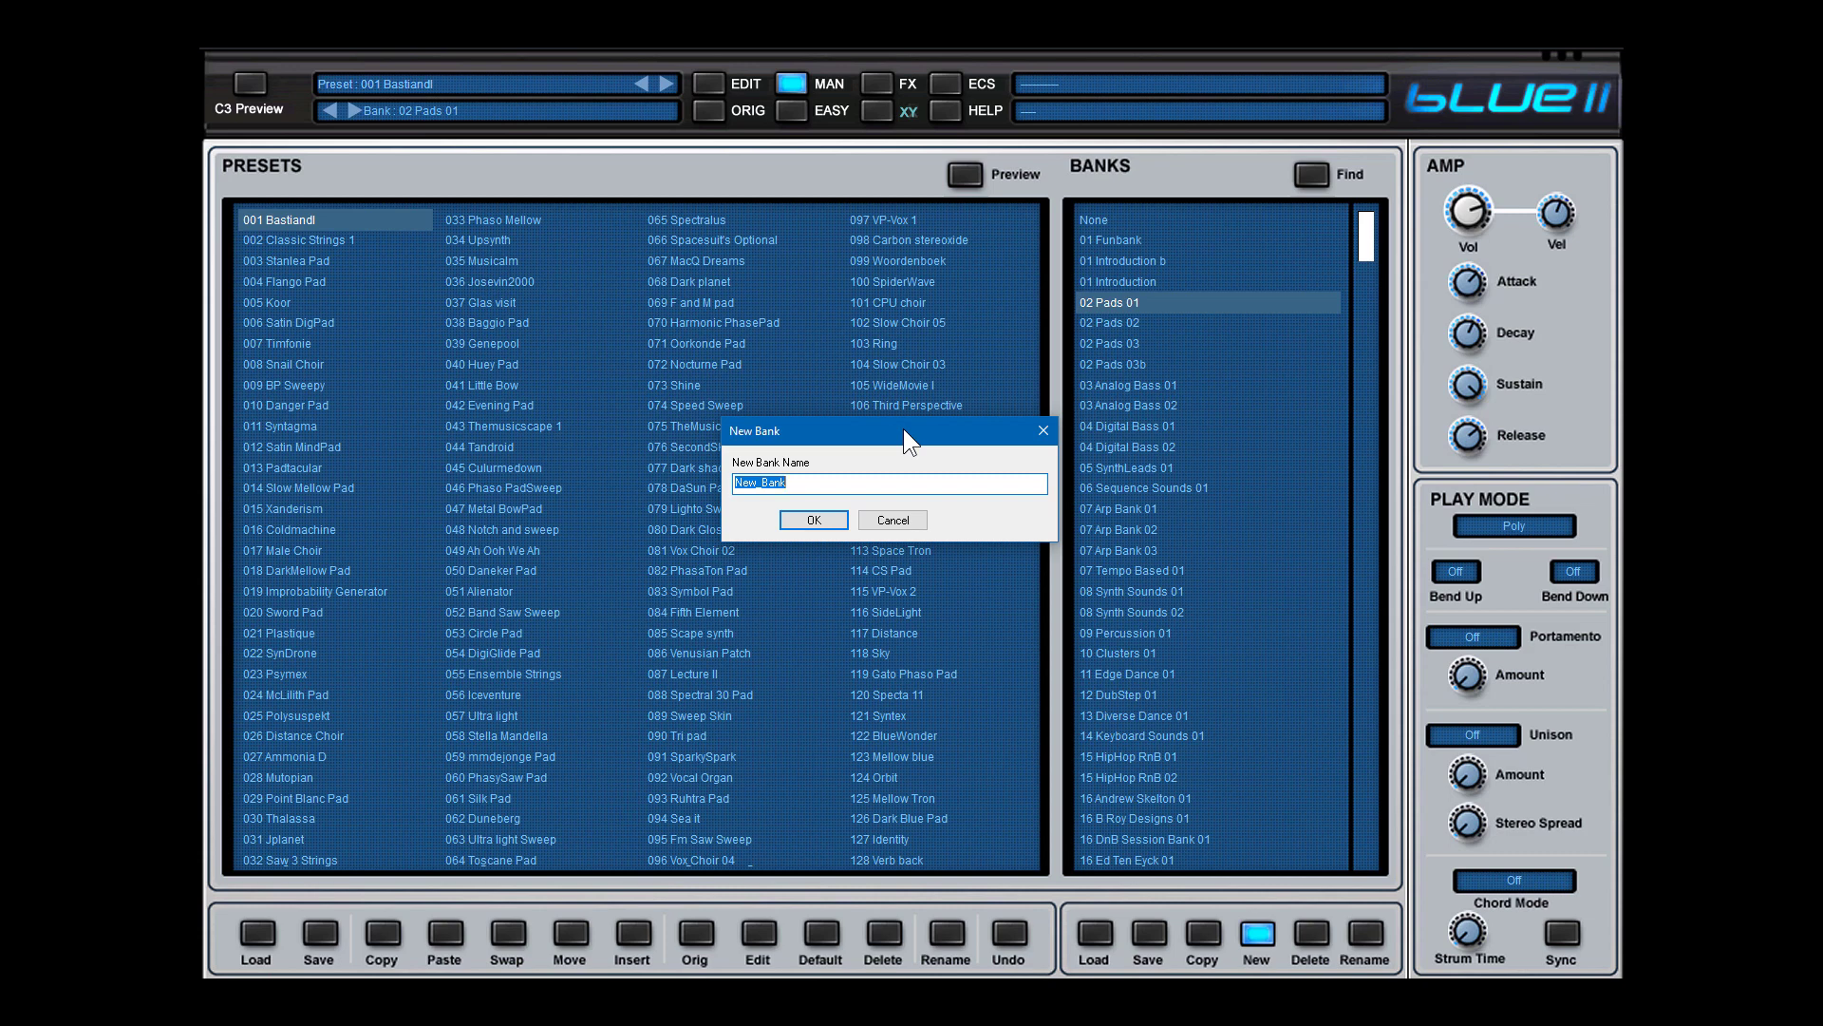
{"action": "type", "text": "00 My presets"}
{"action": "left_click", "coordinate": [794, 522]}
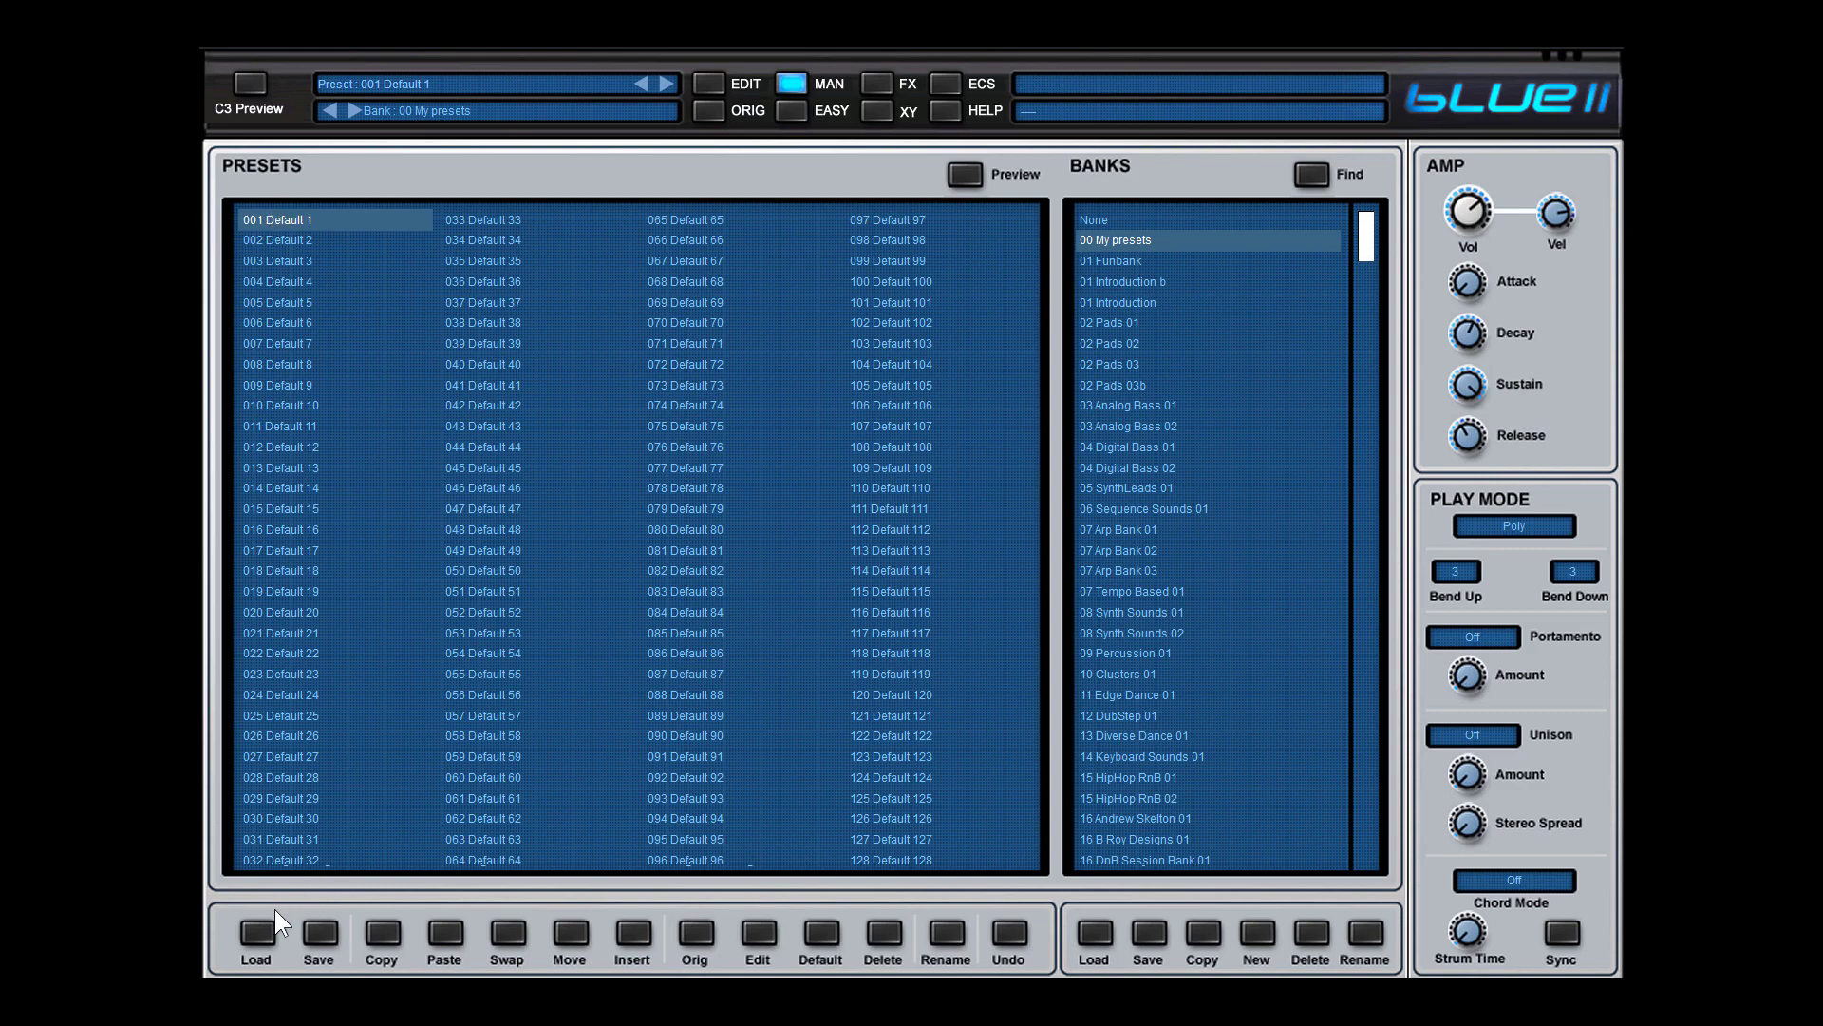
Step: Load the preset files Sion_Live.fxp through PWM_Strings.fxp into slots 001–020
{"action": "left_click", "coordinate": [252, 936]}
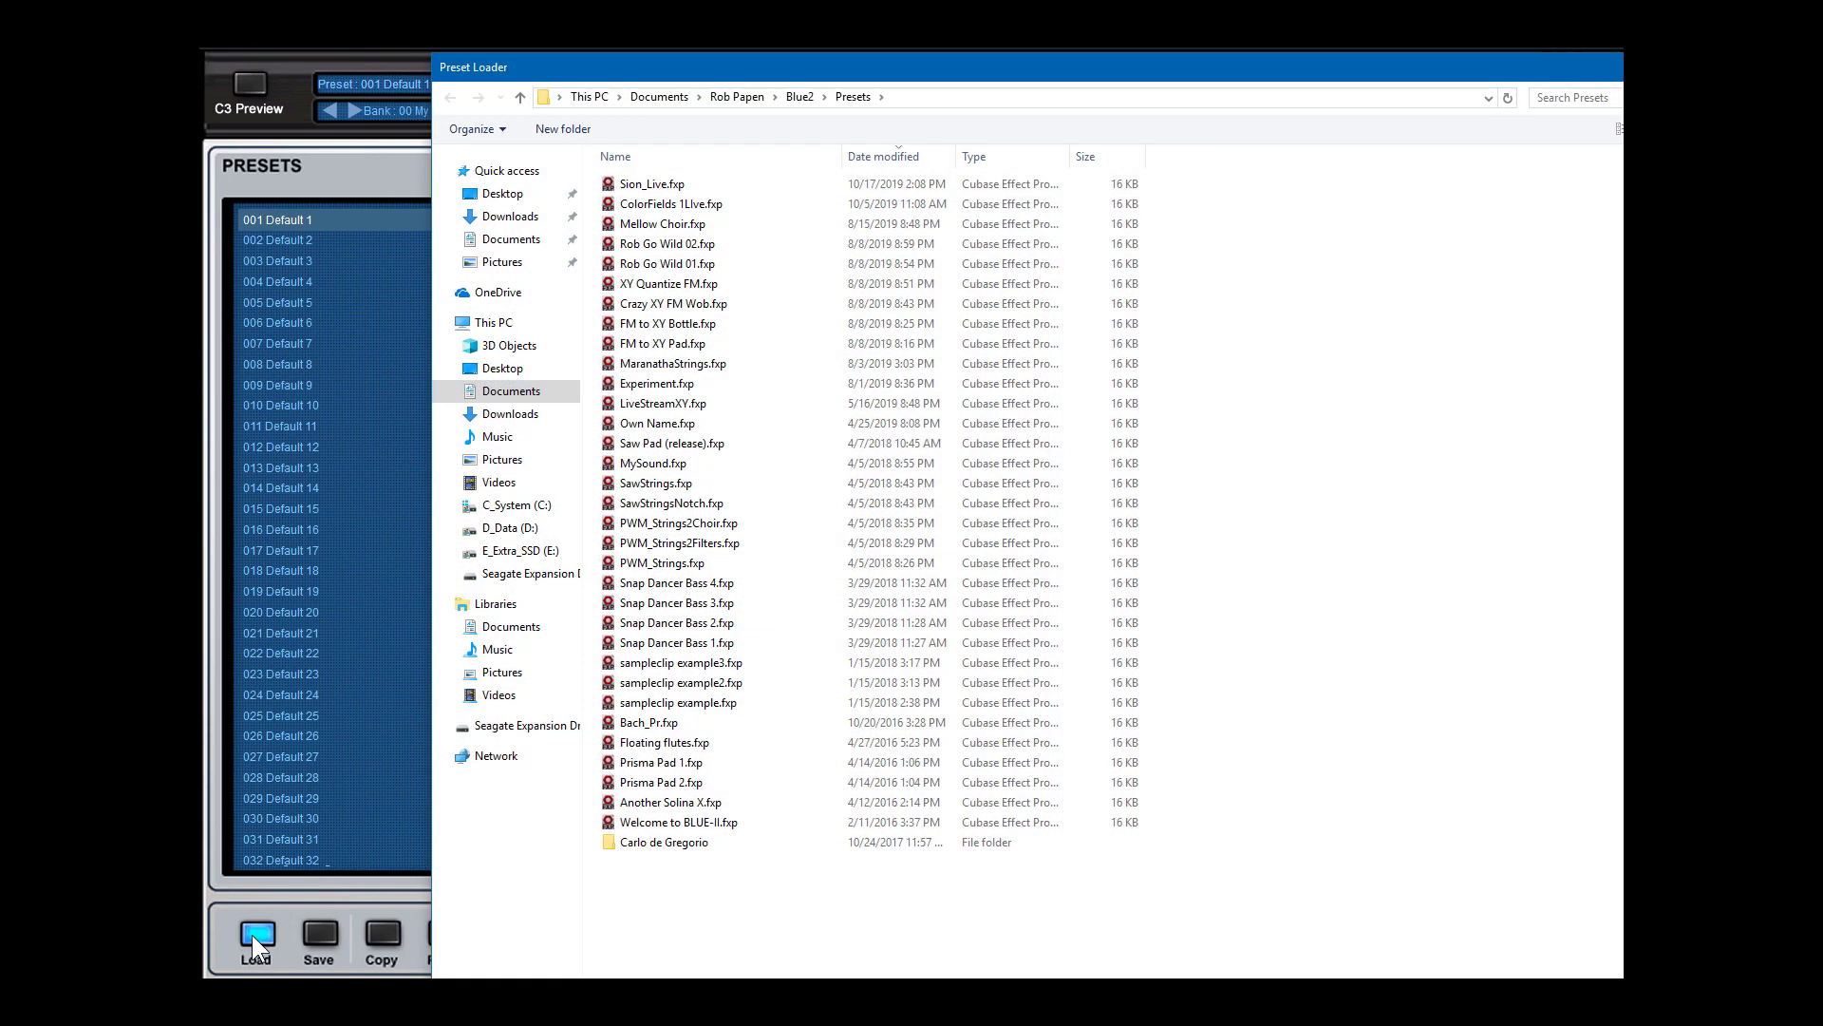
{"action": "left_click", "coordinate": [634, 187]}
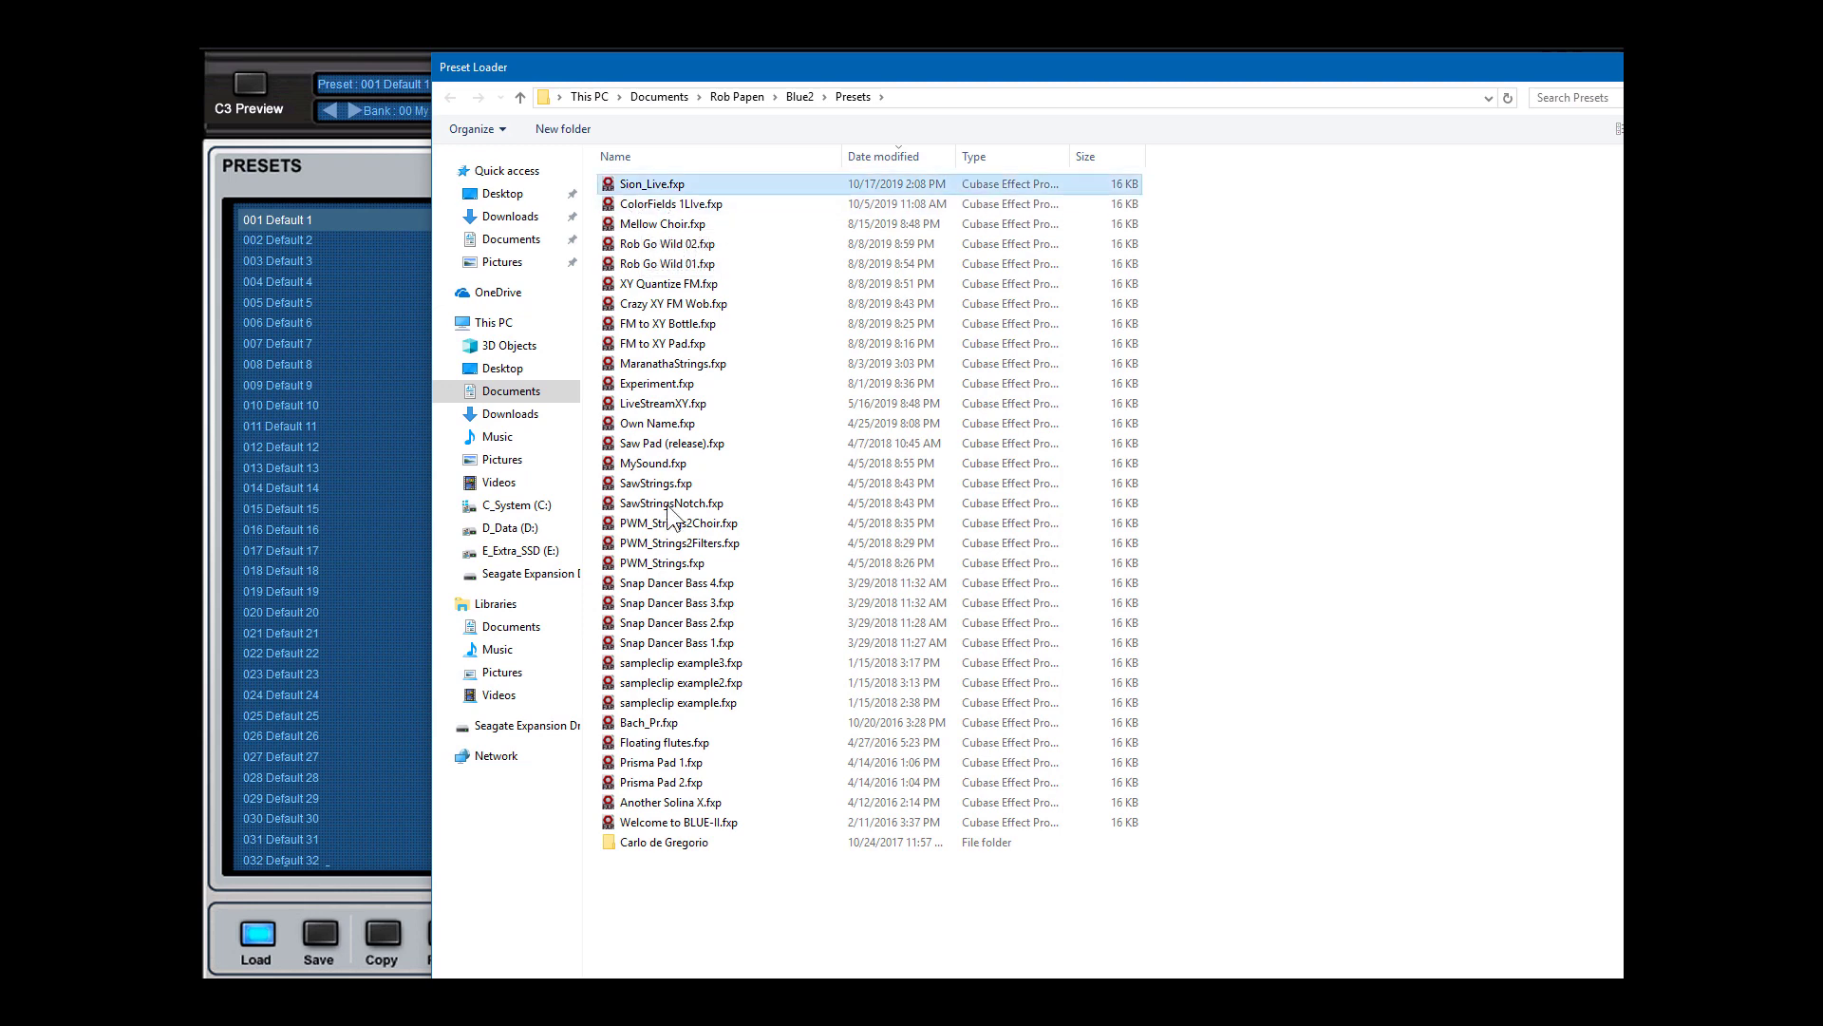
{"action": "left_click", "coordinate": [657, 564], "text": "shift"}
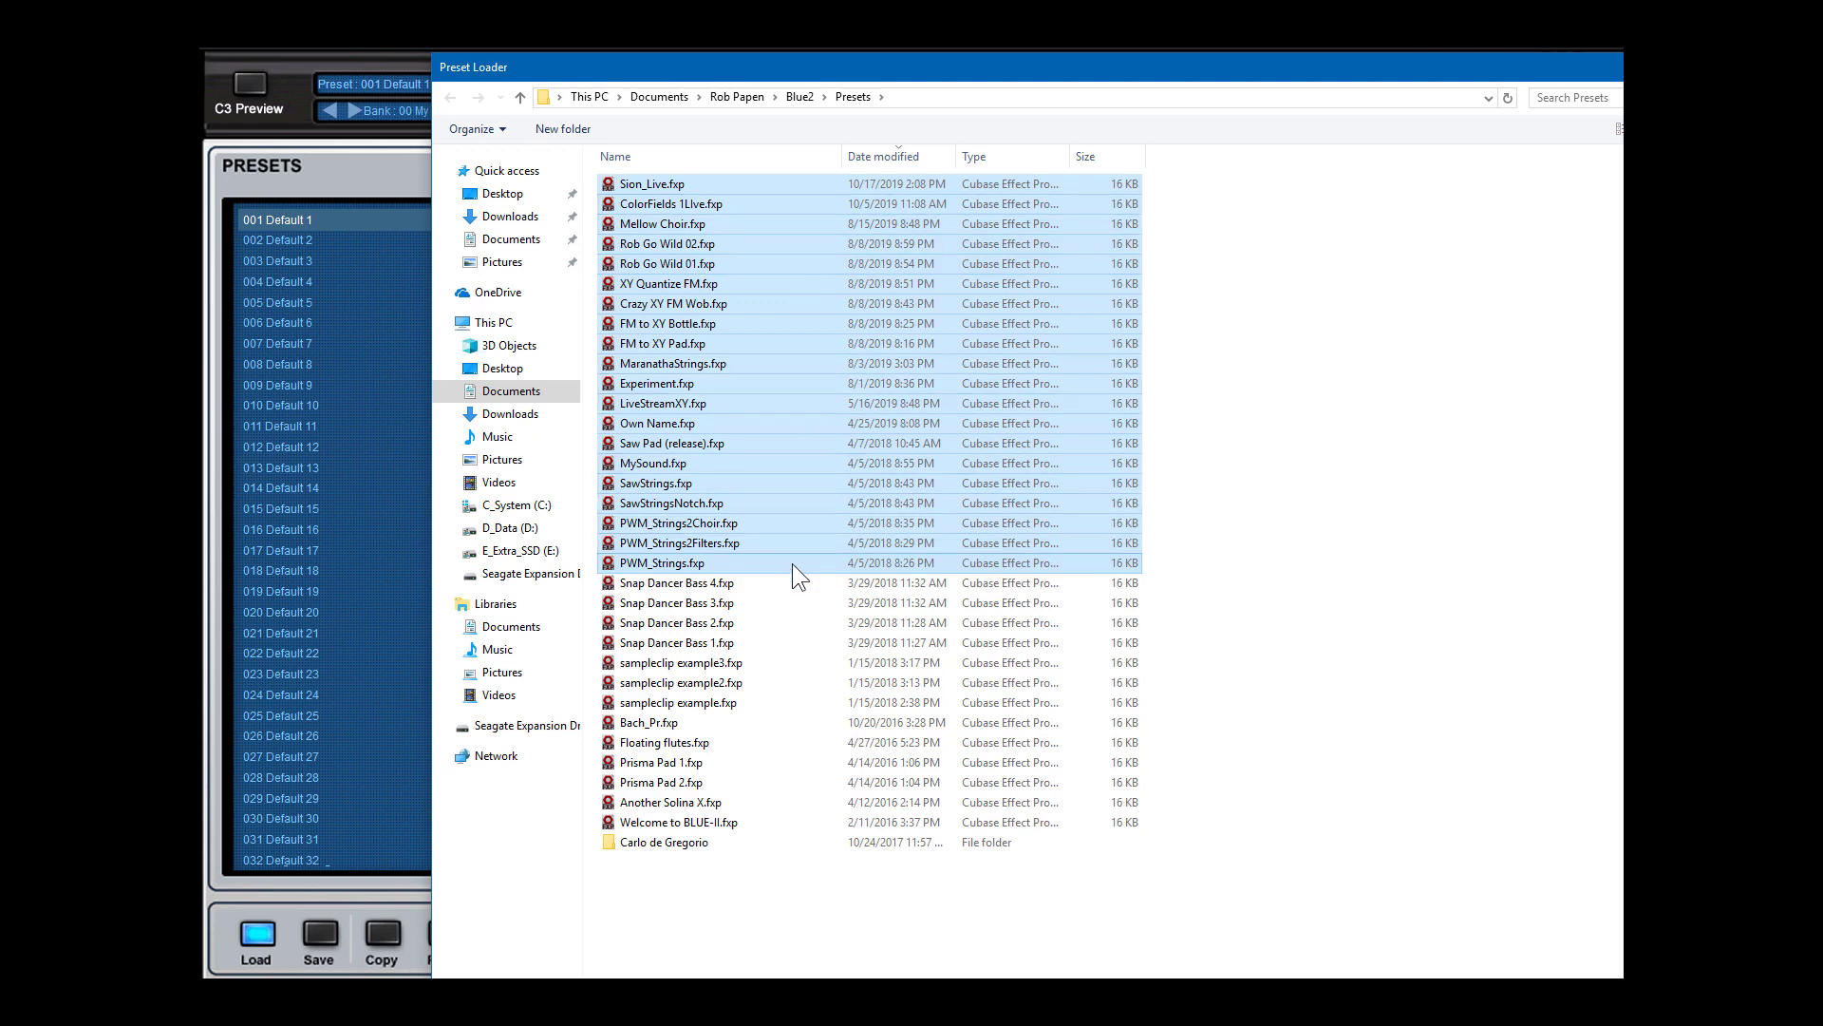
{"action": "key", "text": "Return"}
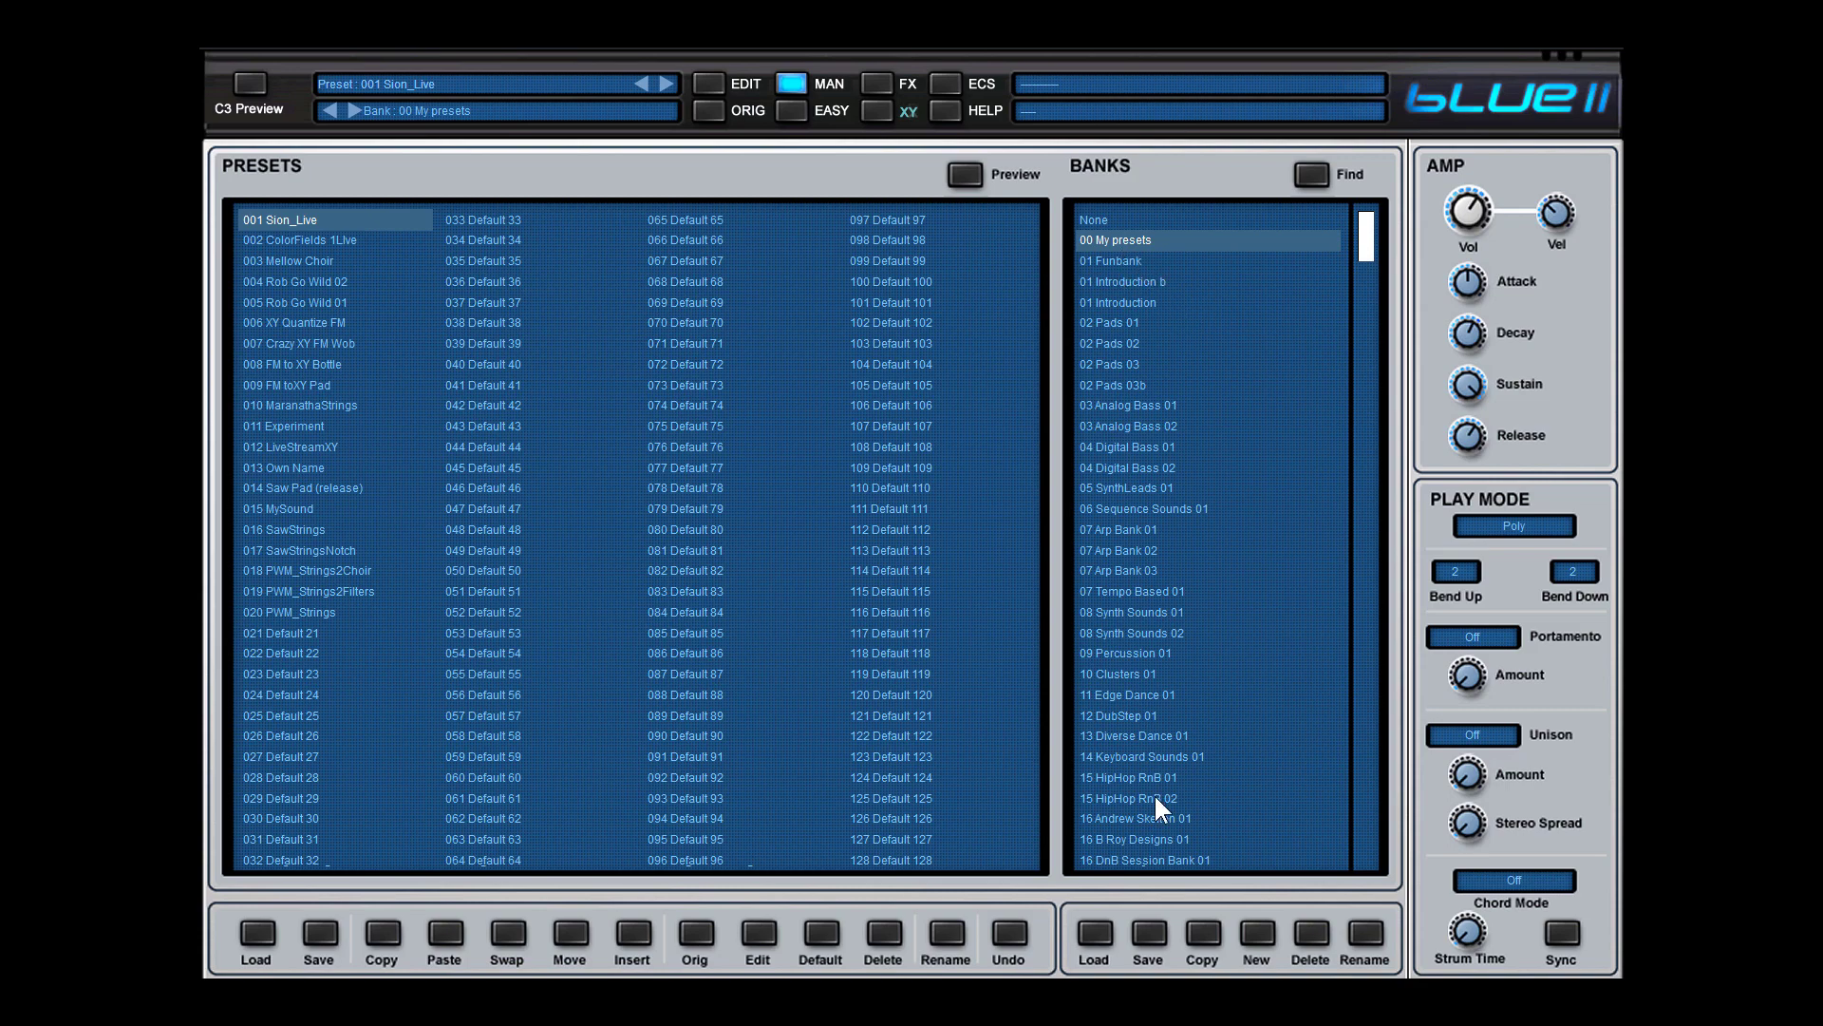
Step: Save the bank as '00 My presets.fxb' in the Blue2 Banks folder, overwriting the existing file
{"action": "left_click", "coordinate": [1148, 934]}
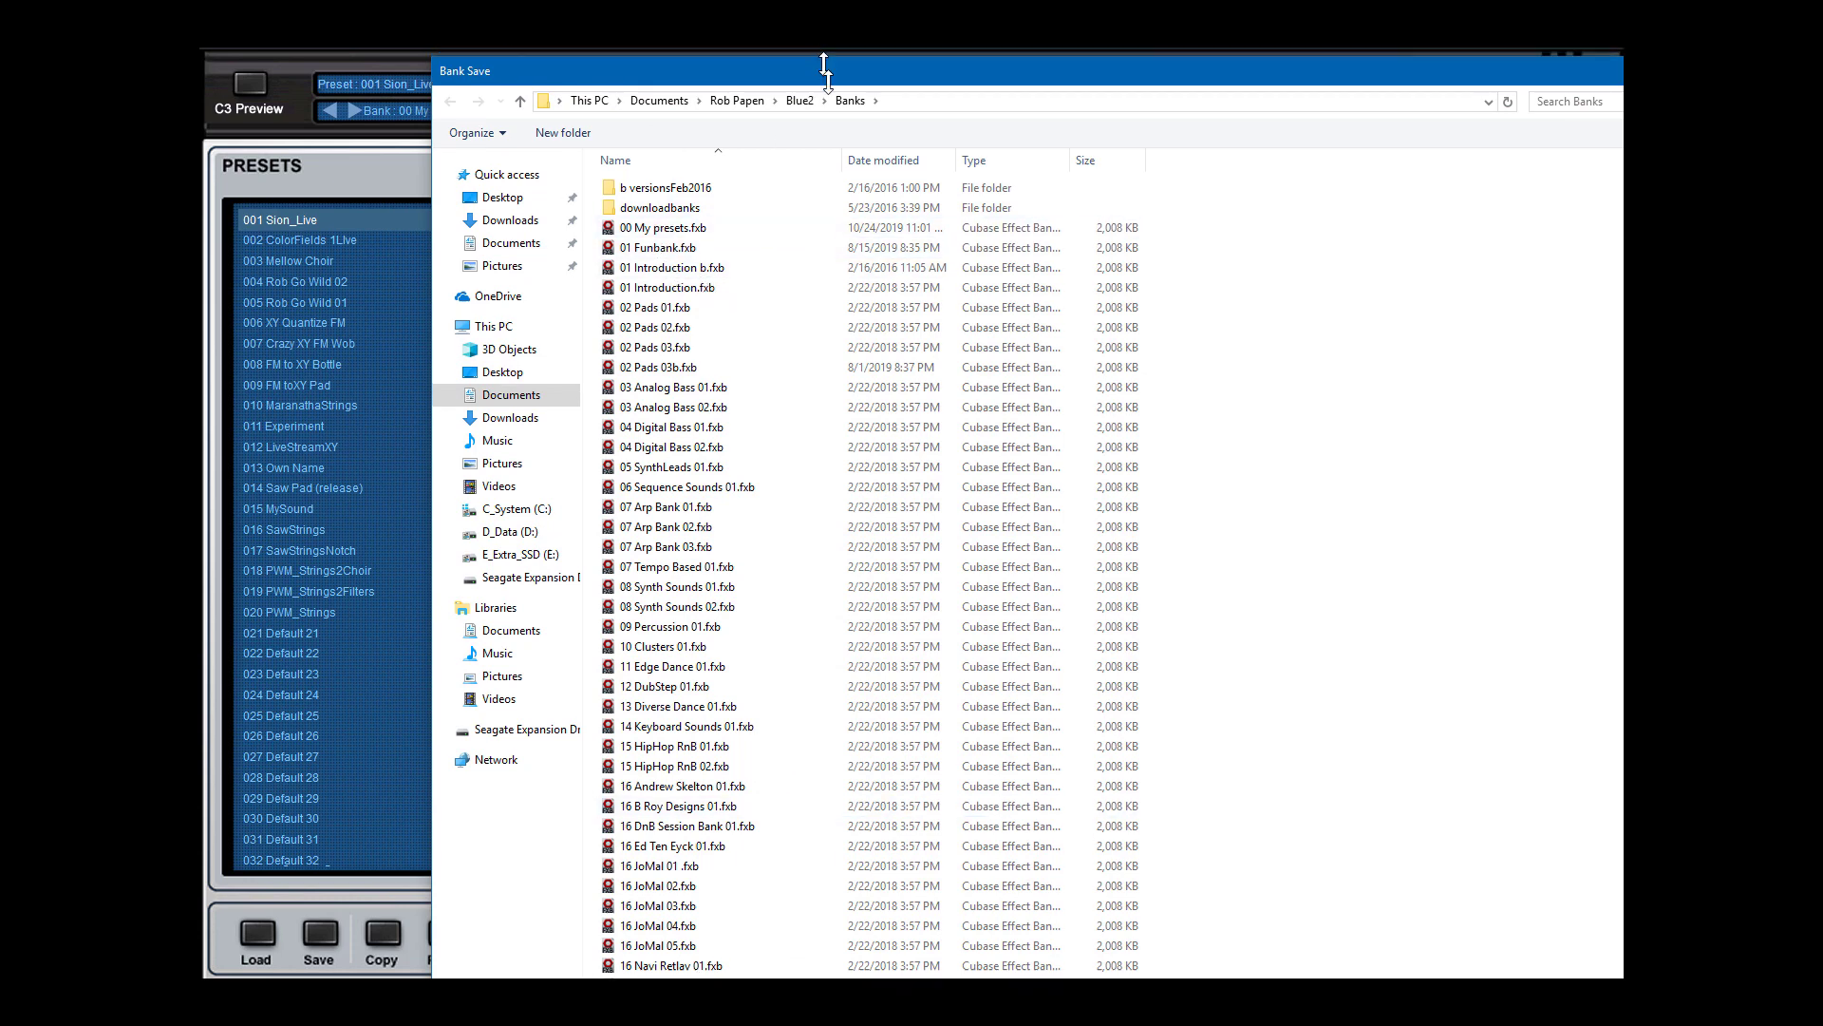
{"action": "left_click_drag", "start_coordinate": [813, 66], "coordinate": [859, 17]}
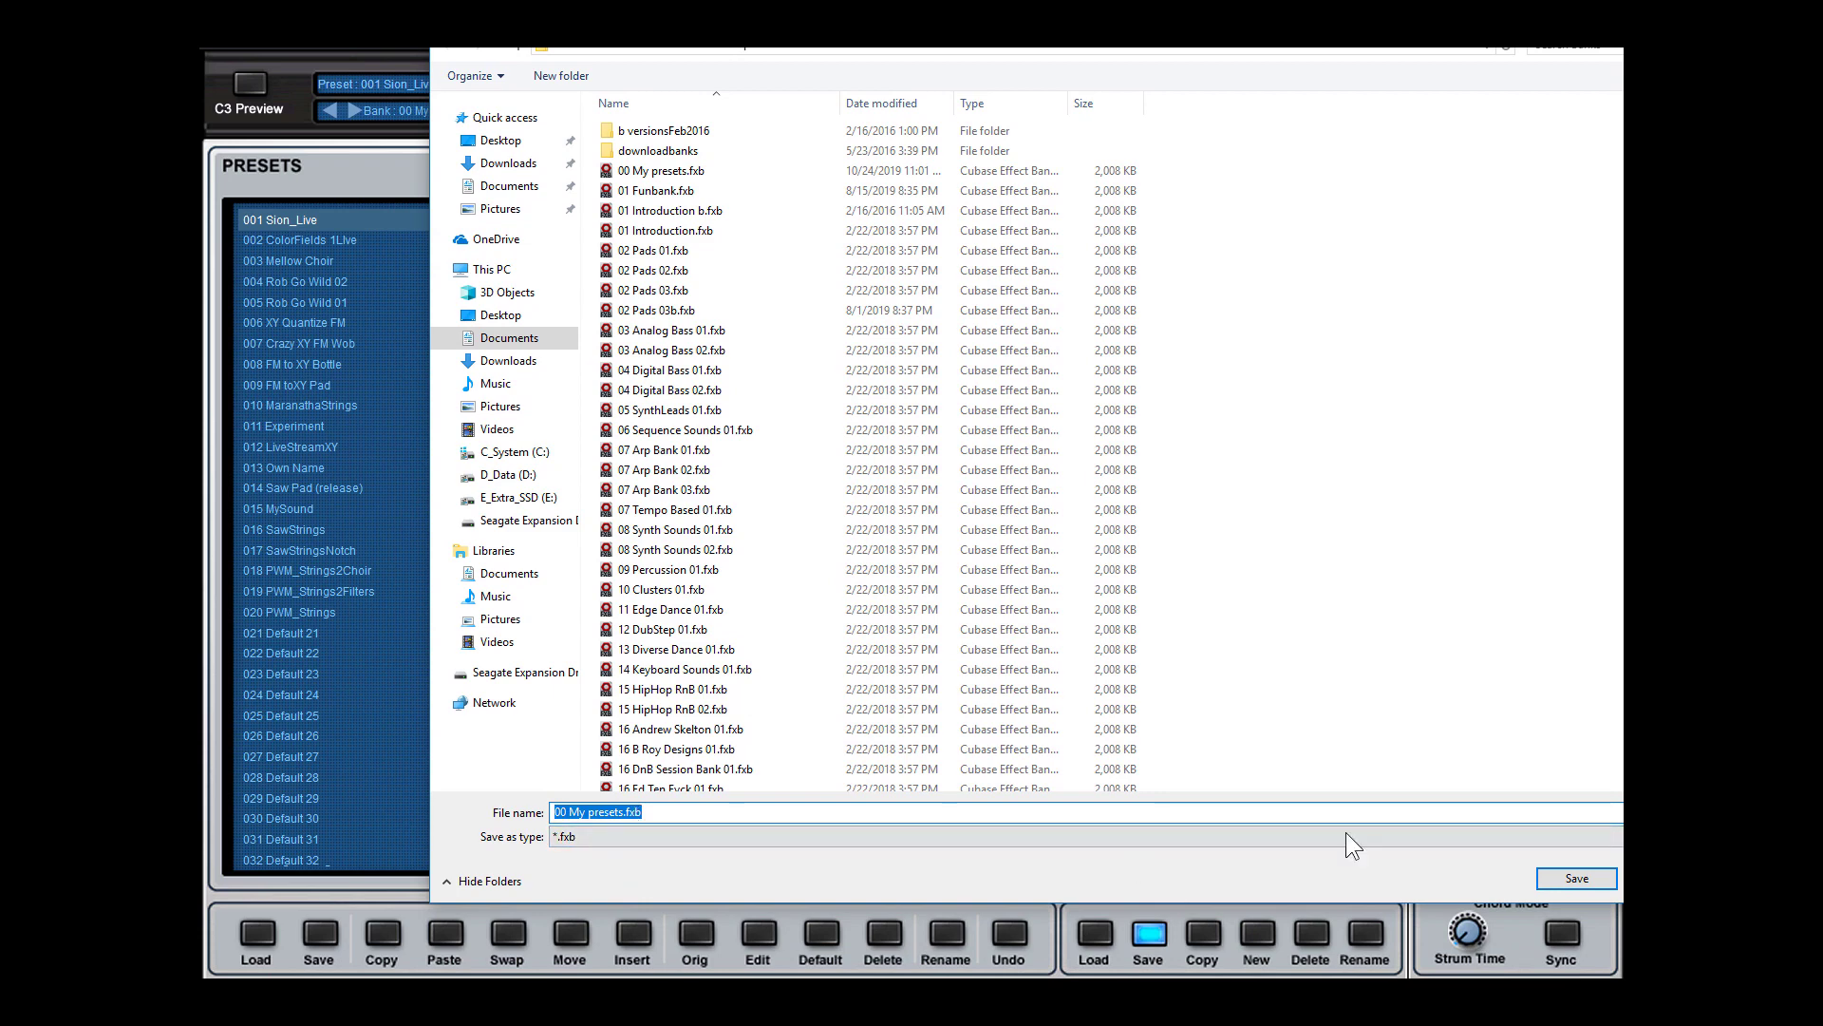
{"action": "left_click", "coordinate": [1577, 878]}
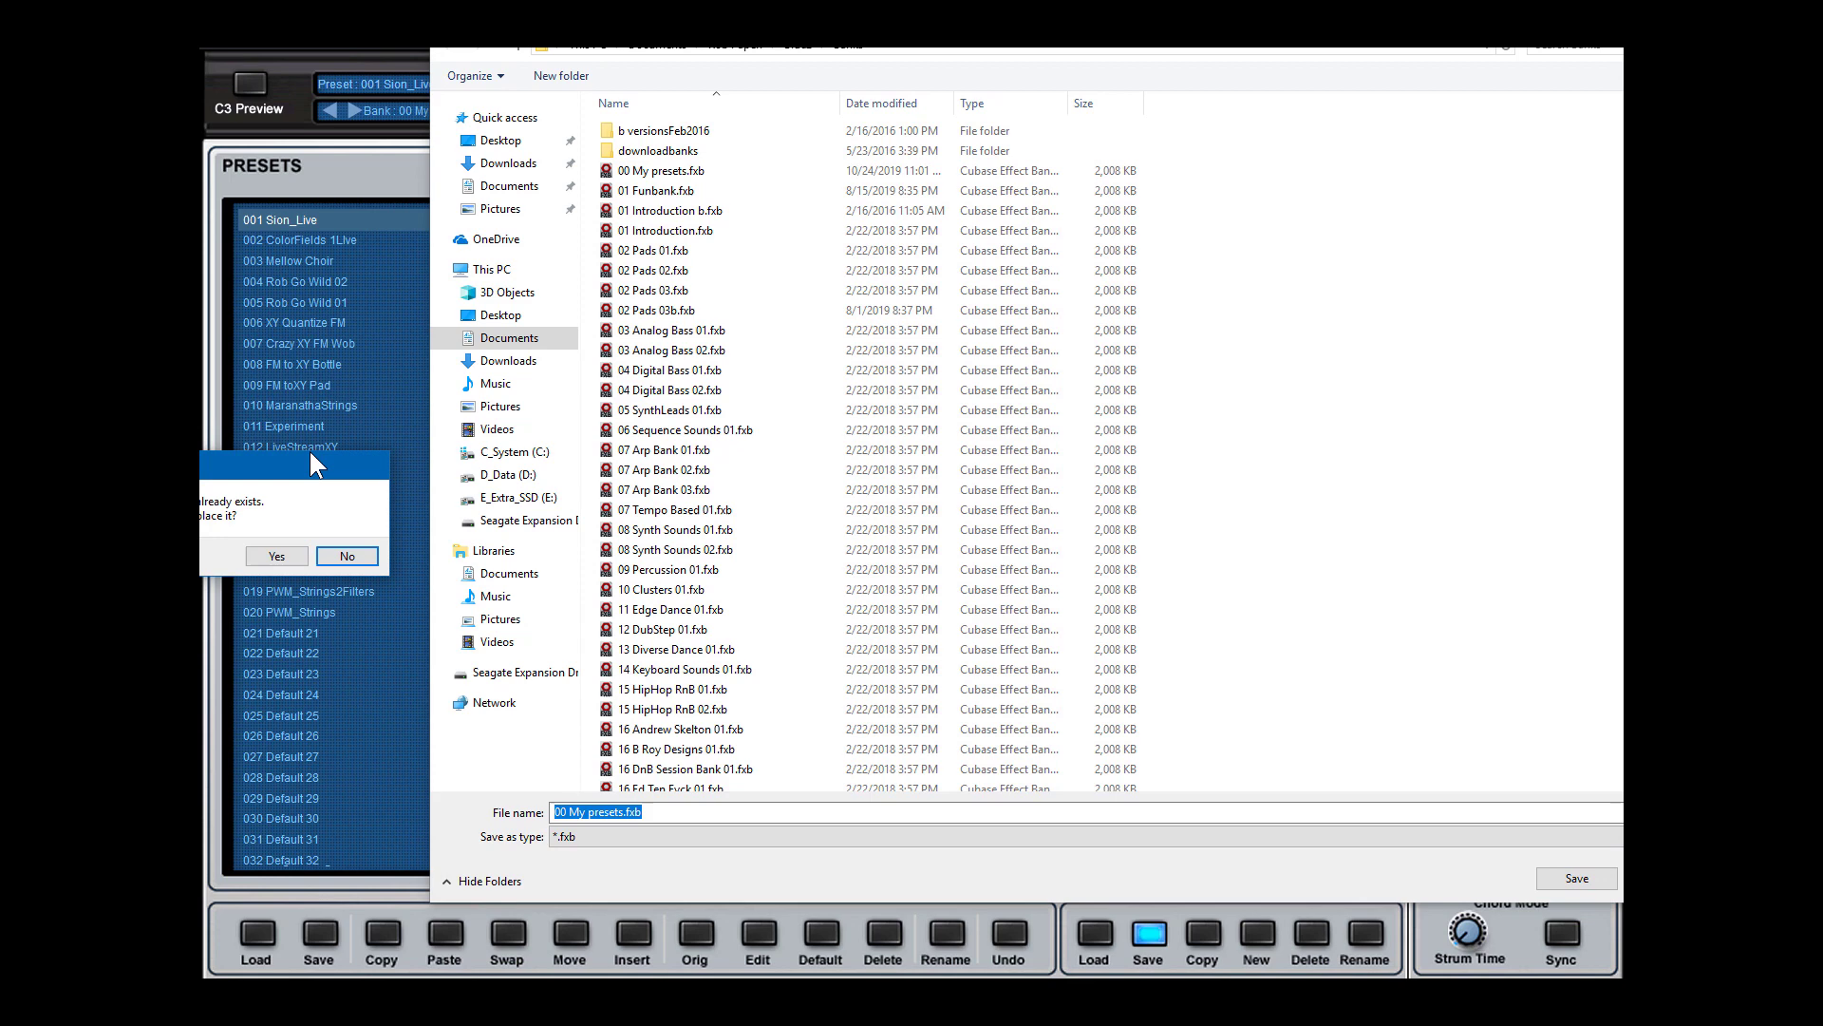
{"action": "left_click_drag", "start_coordinate": [310, 456], "coordinate": [415, 465]}
{"action": "left_click_drag", "start_coordinate": [567, 466], "coordinate": [592, 468]}
{"action": "left_click", "coordinate": [569, 566]}
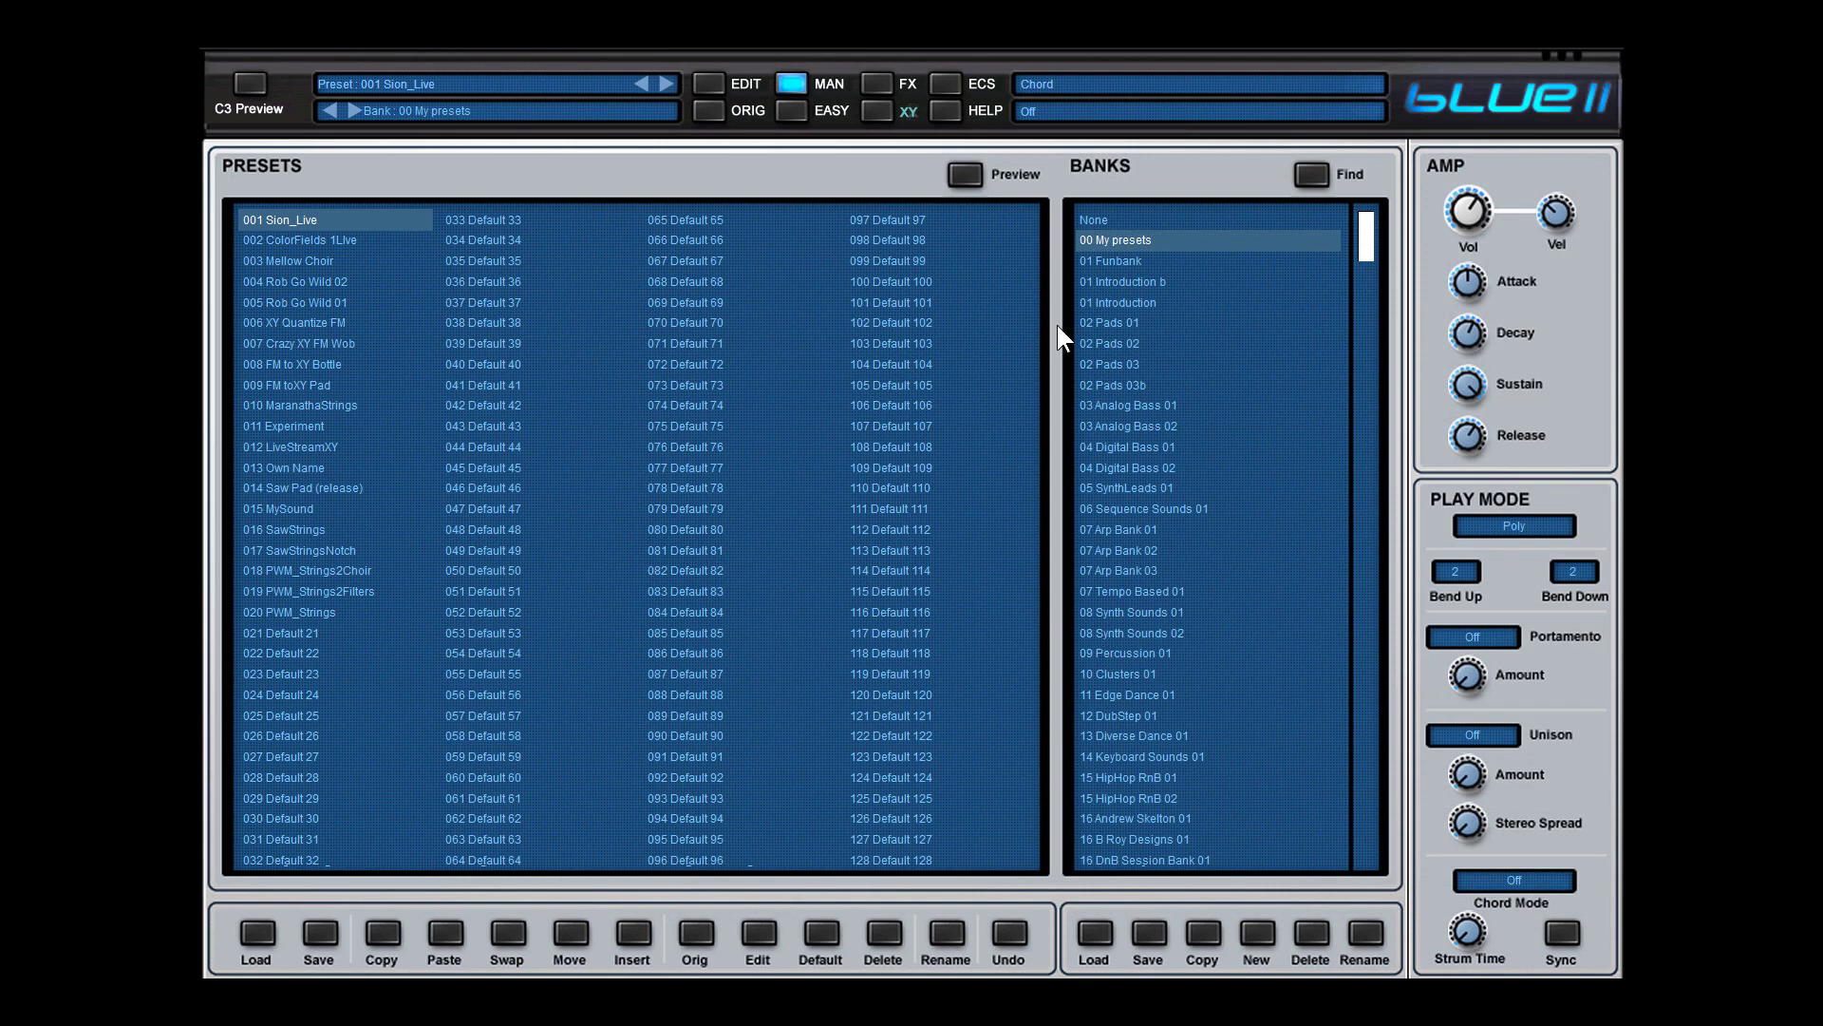
Step: Visit banks 01 Funbank, 01 Introduction b and 02 Pads 01, then return to 00 My presets
{"action": "left_click", "coordinate": [1106, 261]}
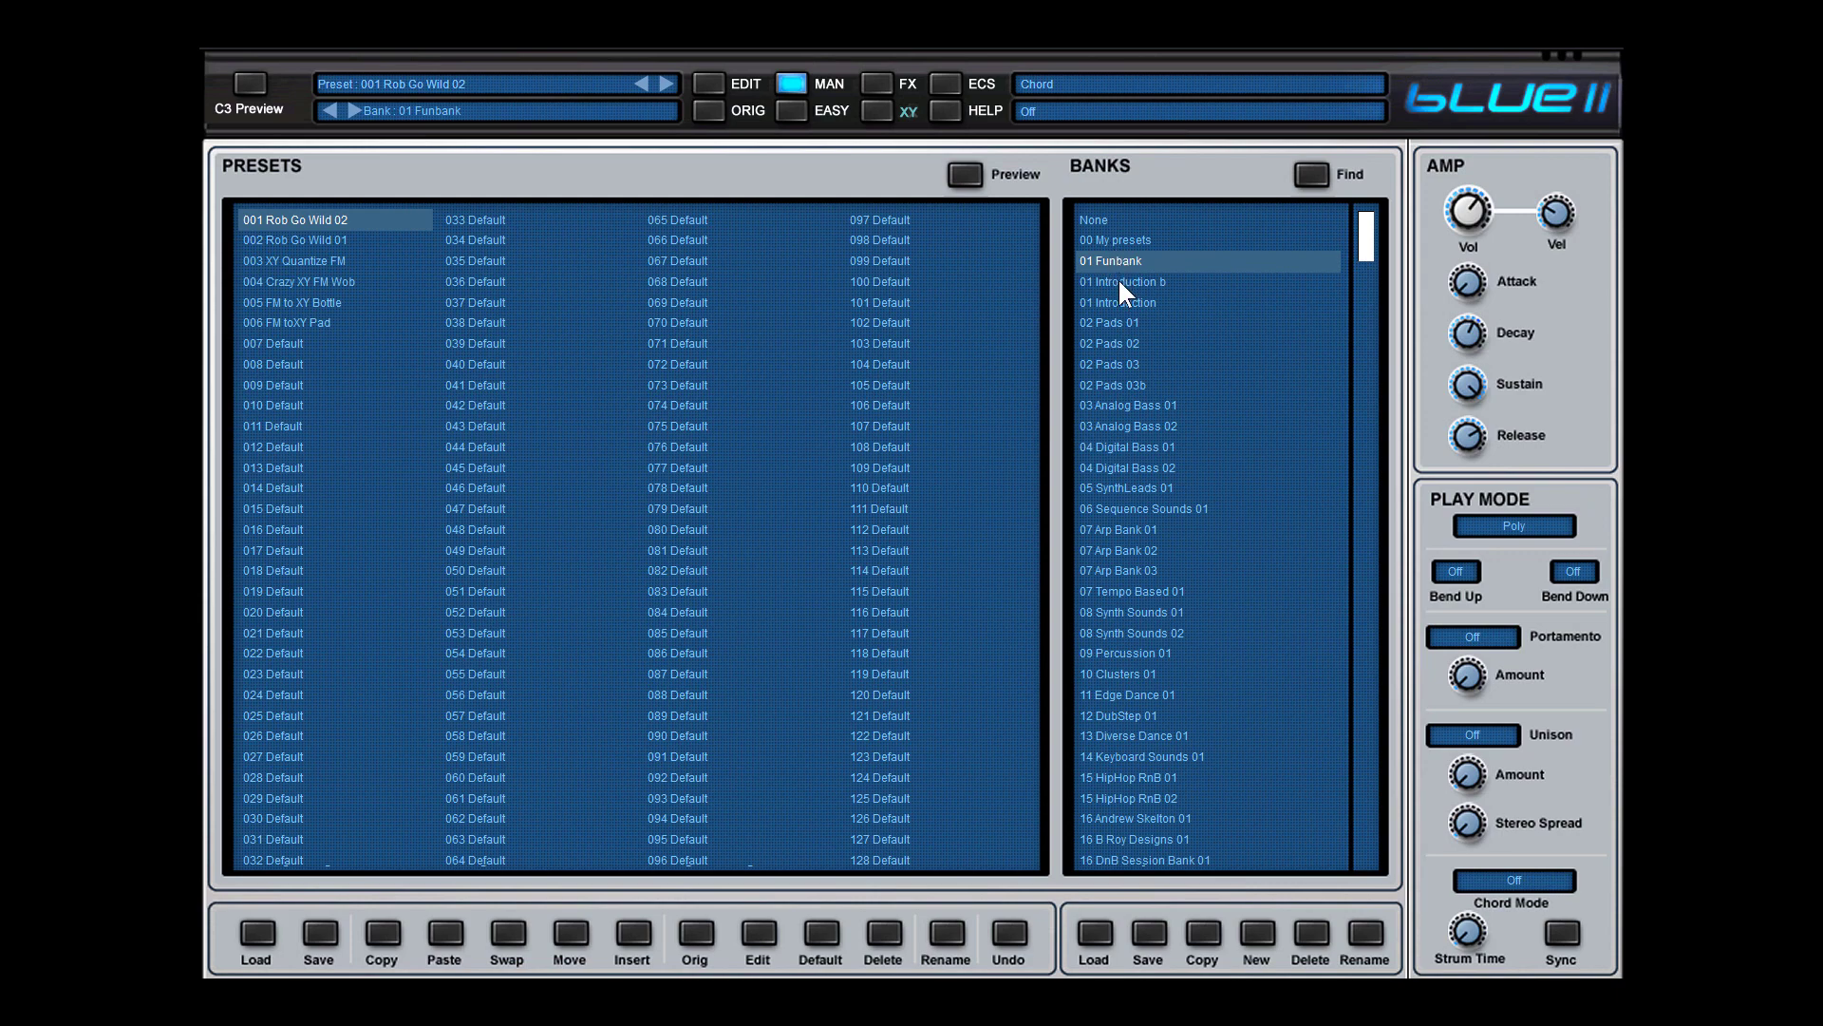
{"action": "left_click", "coordinate": [1121, 283]}
{"action": "left_click", "coordinate": [1116, 322]}
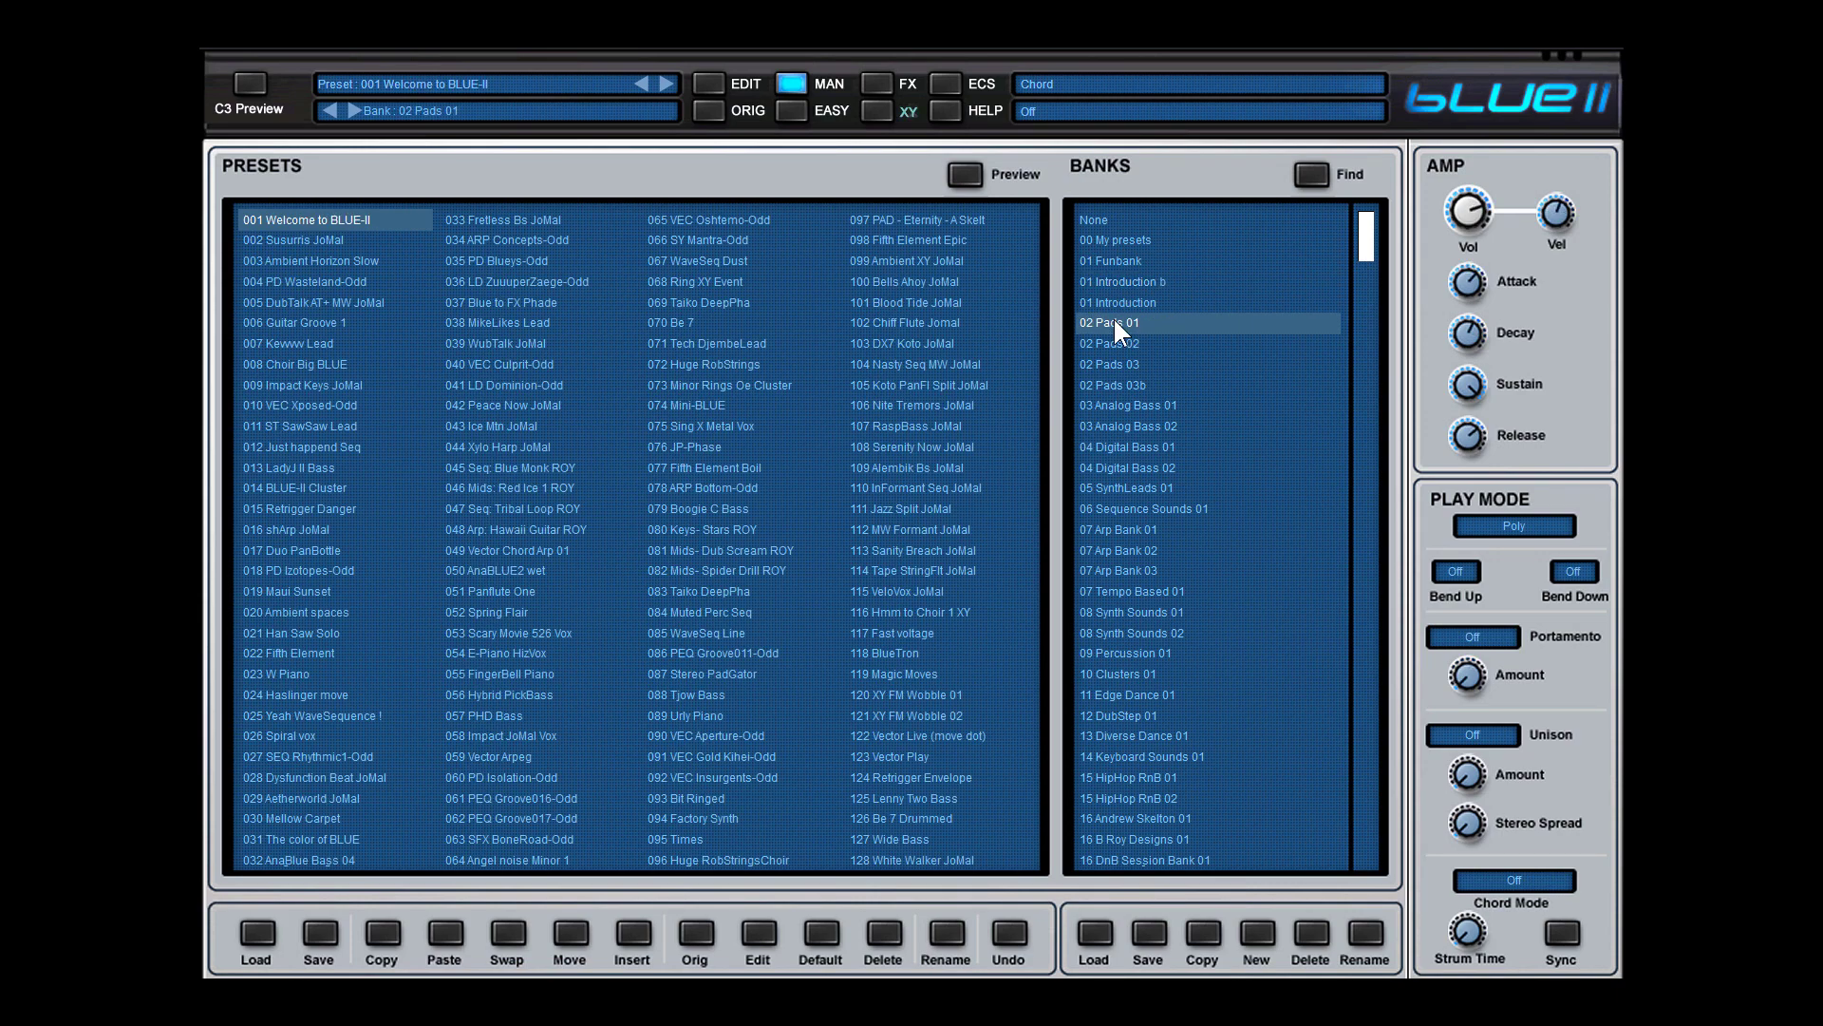
{"action": "left_click", "coordinate": [1113, 239]}
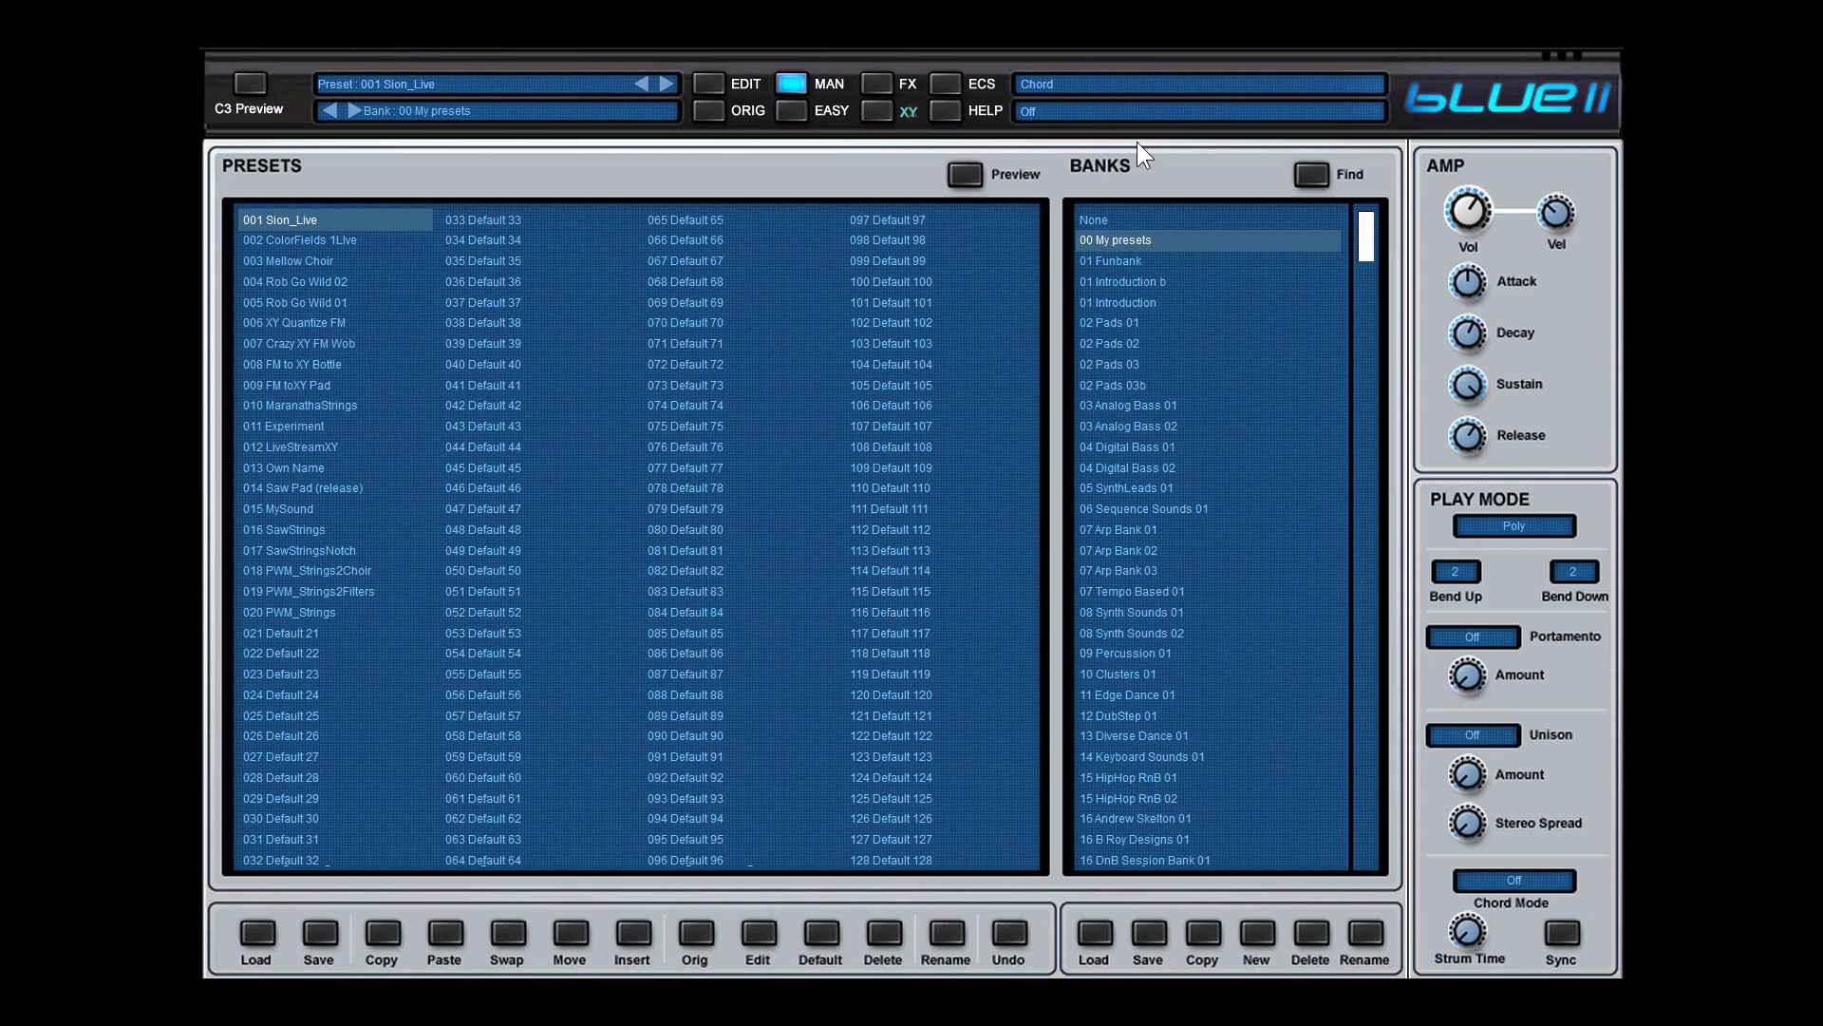
Step: Reload bank 02 Pads 01 and select preset 110 WideMovie III after trying 108 WideMovie II
{"action": "left_click", "coordinate": [1103, 323]}
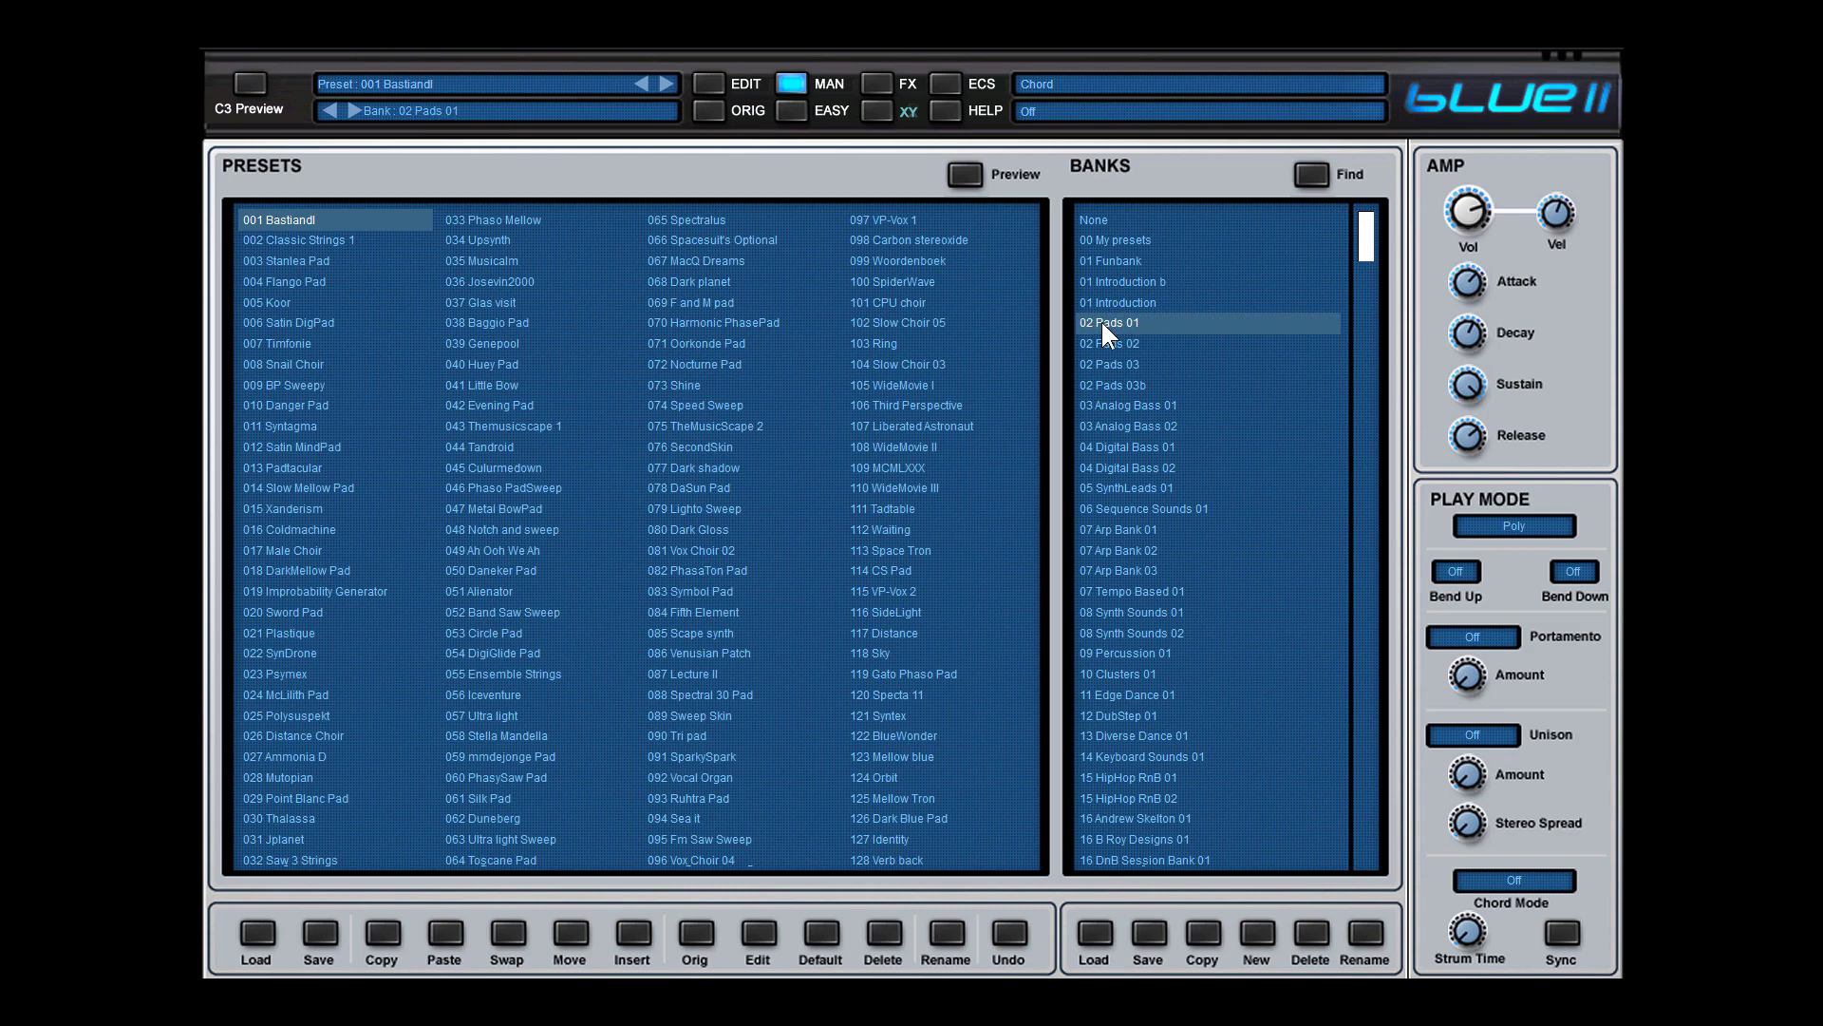
{"action": "left_click", "coordinate": [885, 456]}
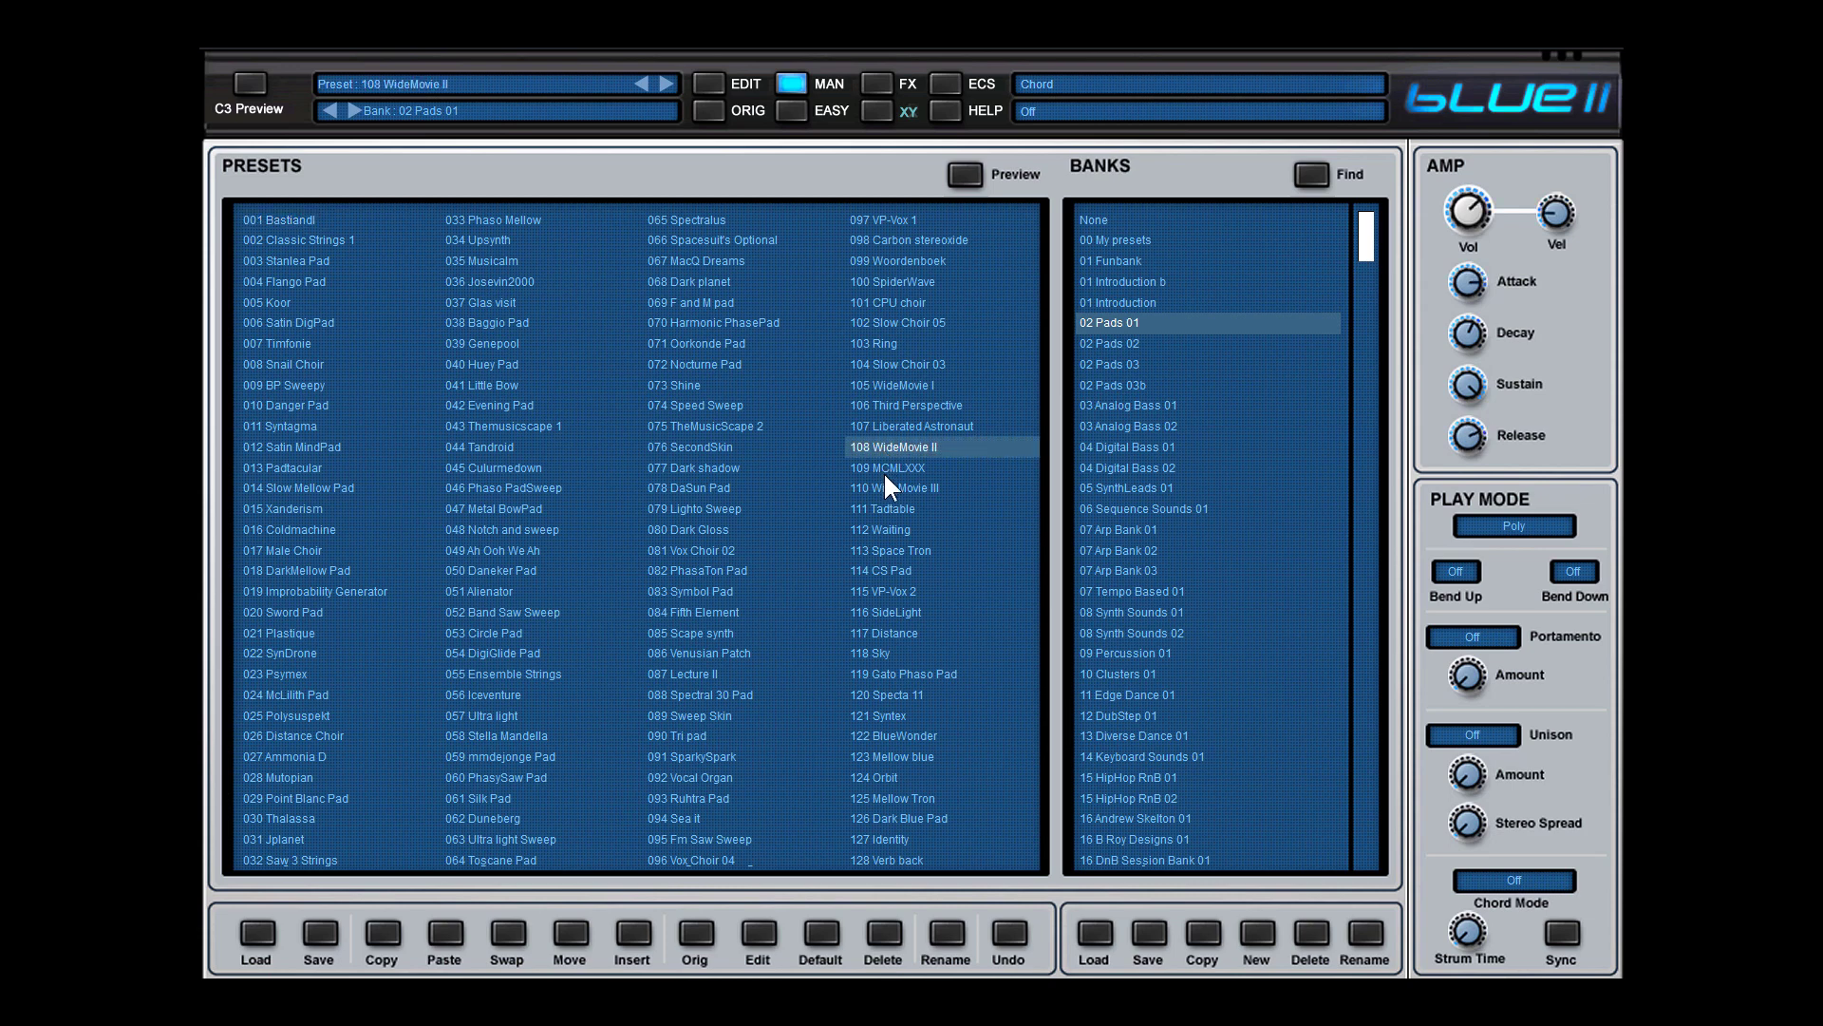
{"action": "left_click", "coordinate": [891, 482]}
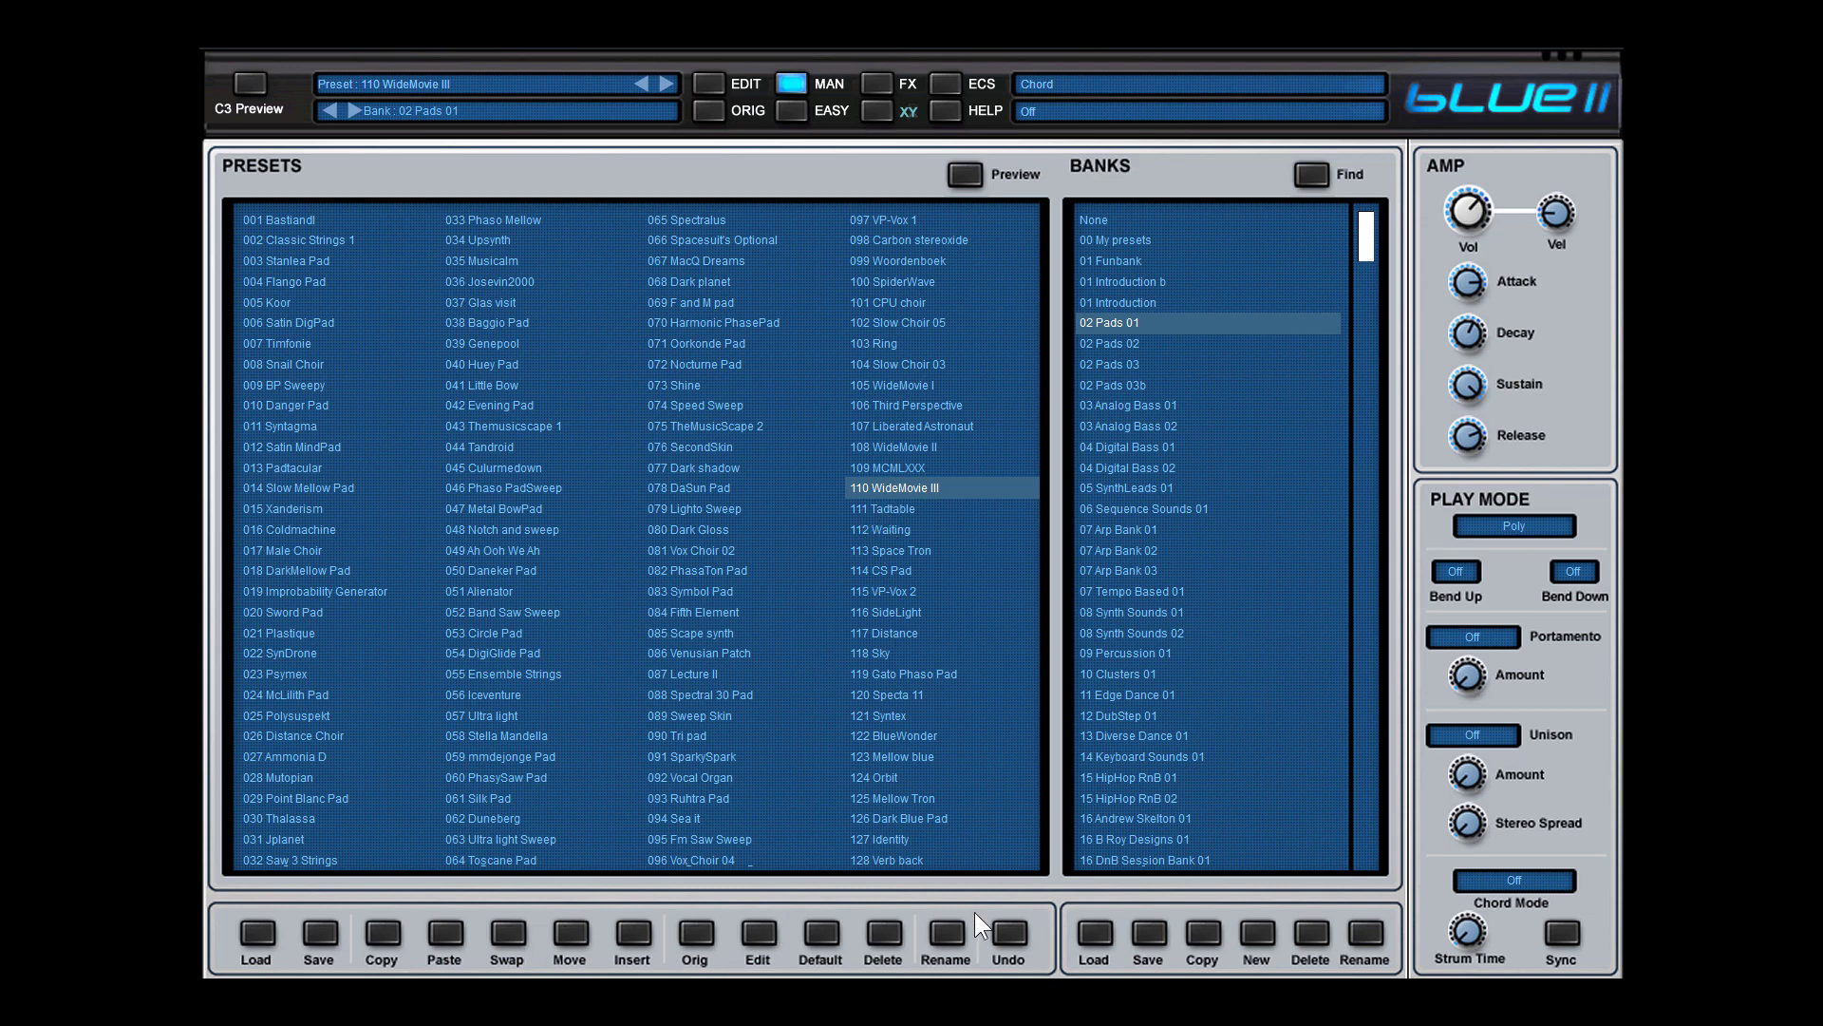
Step: Give the current preset 110 the new name 'WideMovie XX'
{"action": "left_click", "coordinate": [948, 940]}
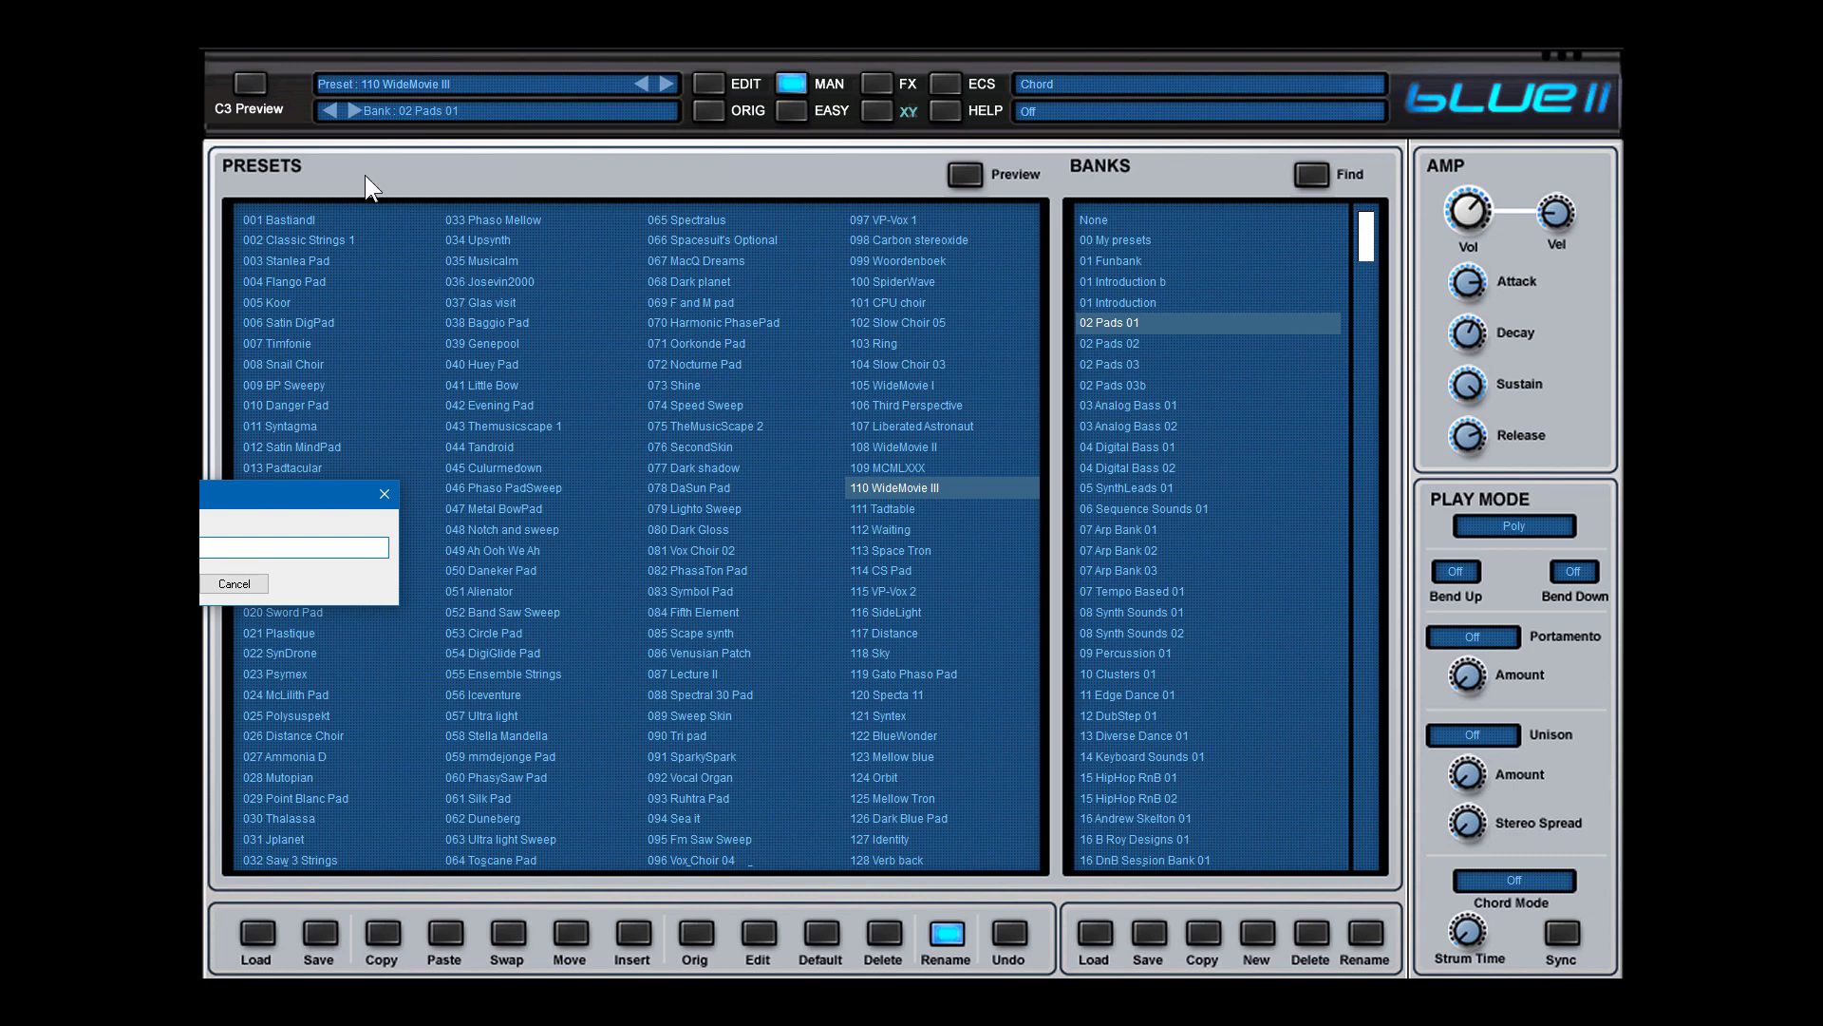
{"action": "key", "text": "Return"}
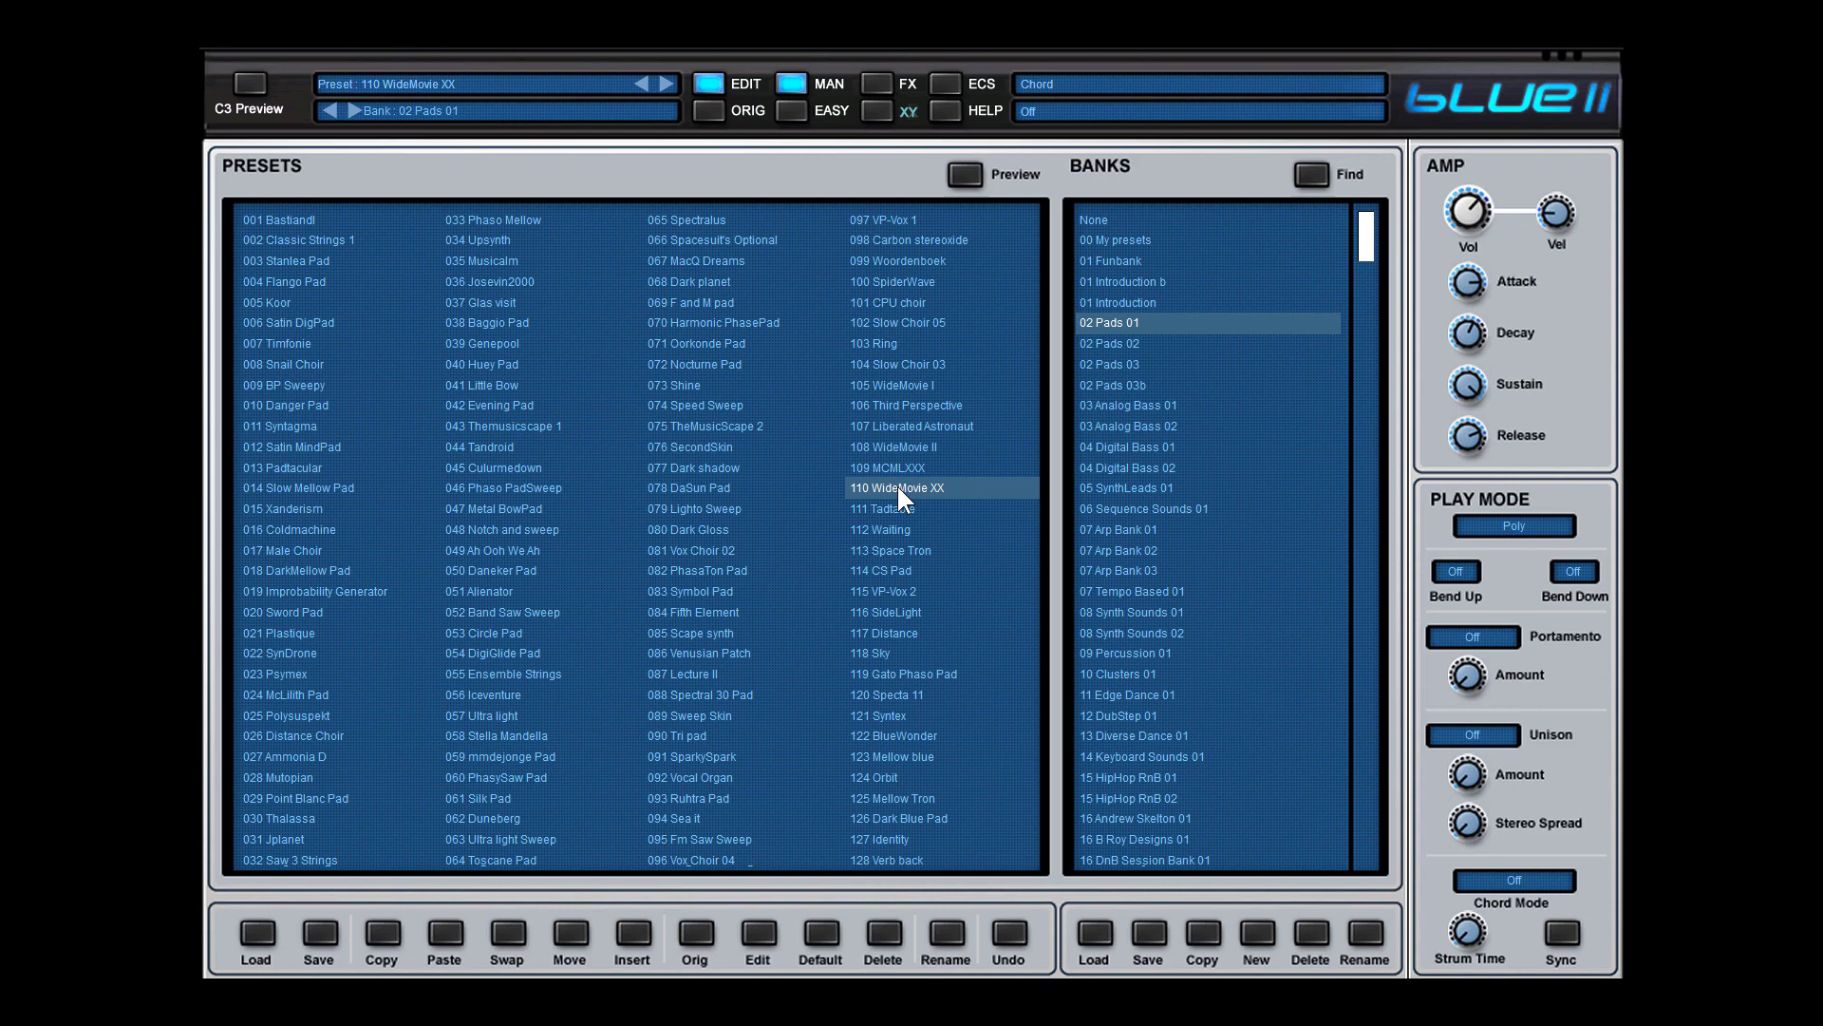
Step: Save the bank under the file name '00 Pads 01.fxb' and load the new 00 Pads 01 bank
{"action": "left_click", "coordinate": [1149, 932]}
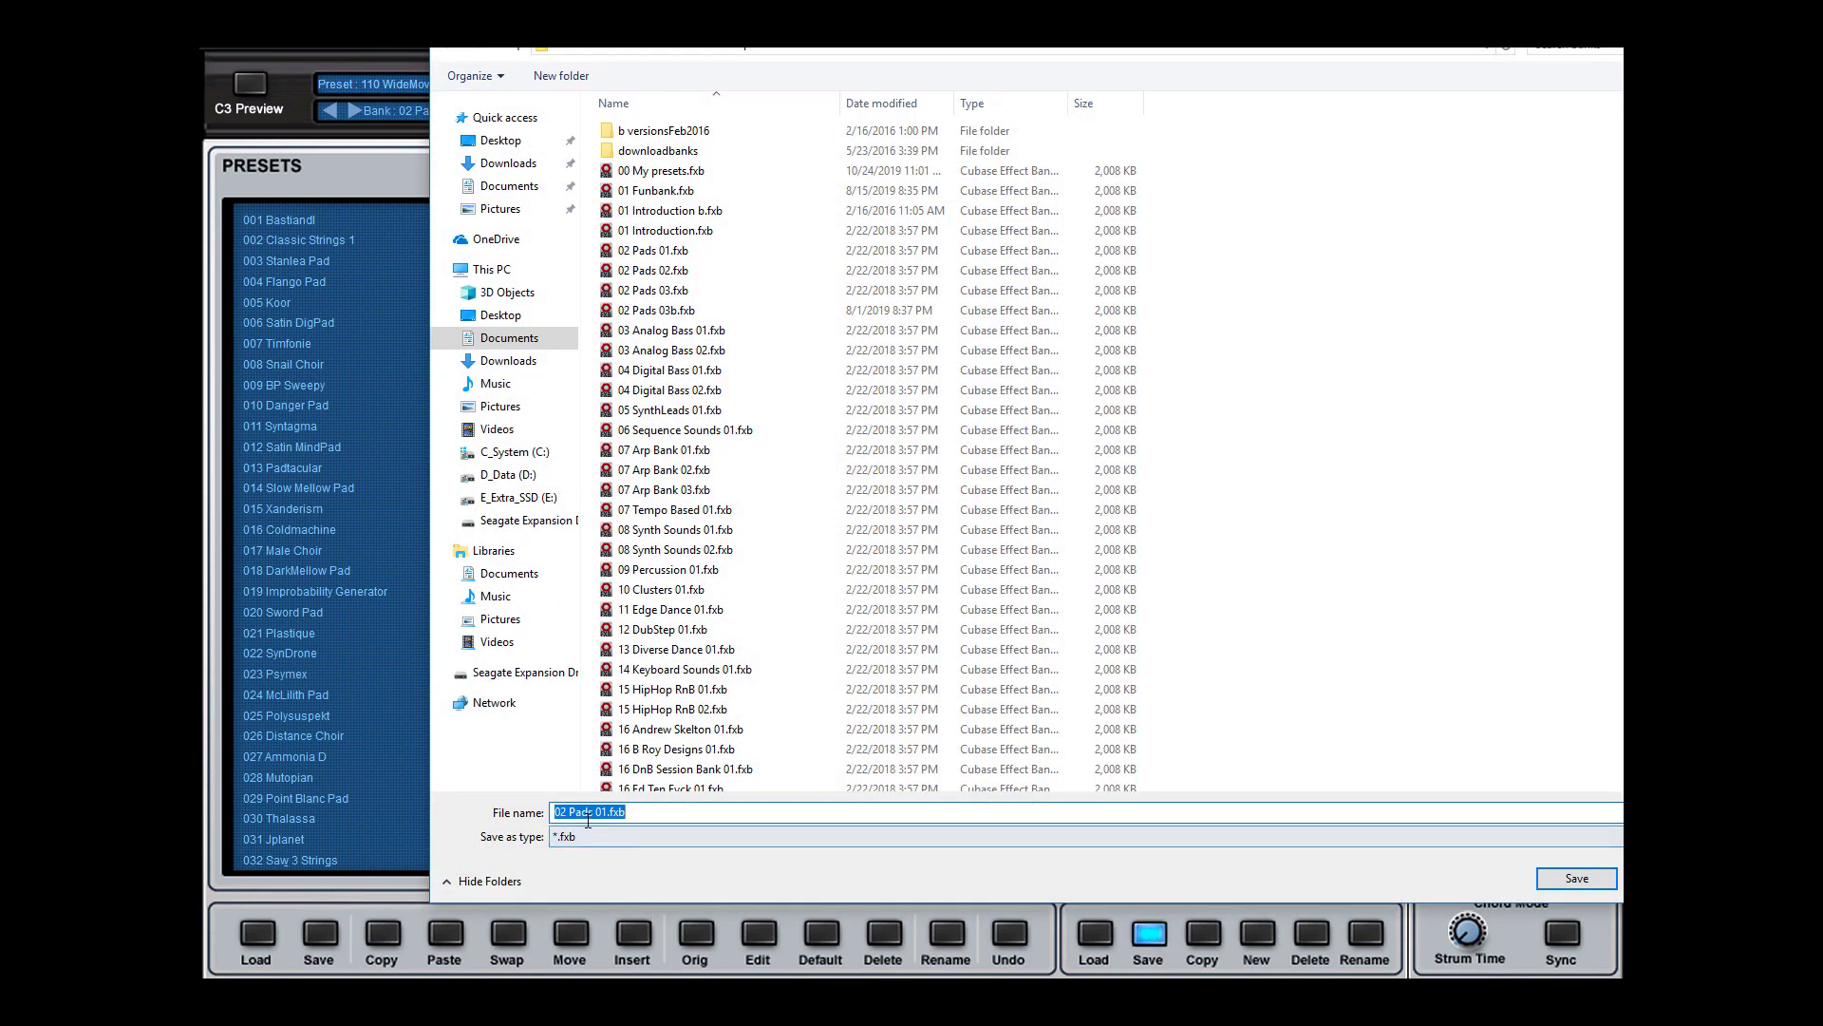
{"action": "key", "text": "End"}
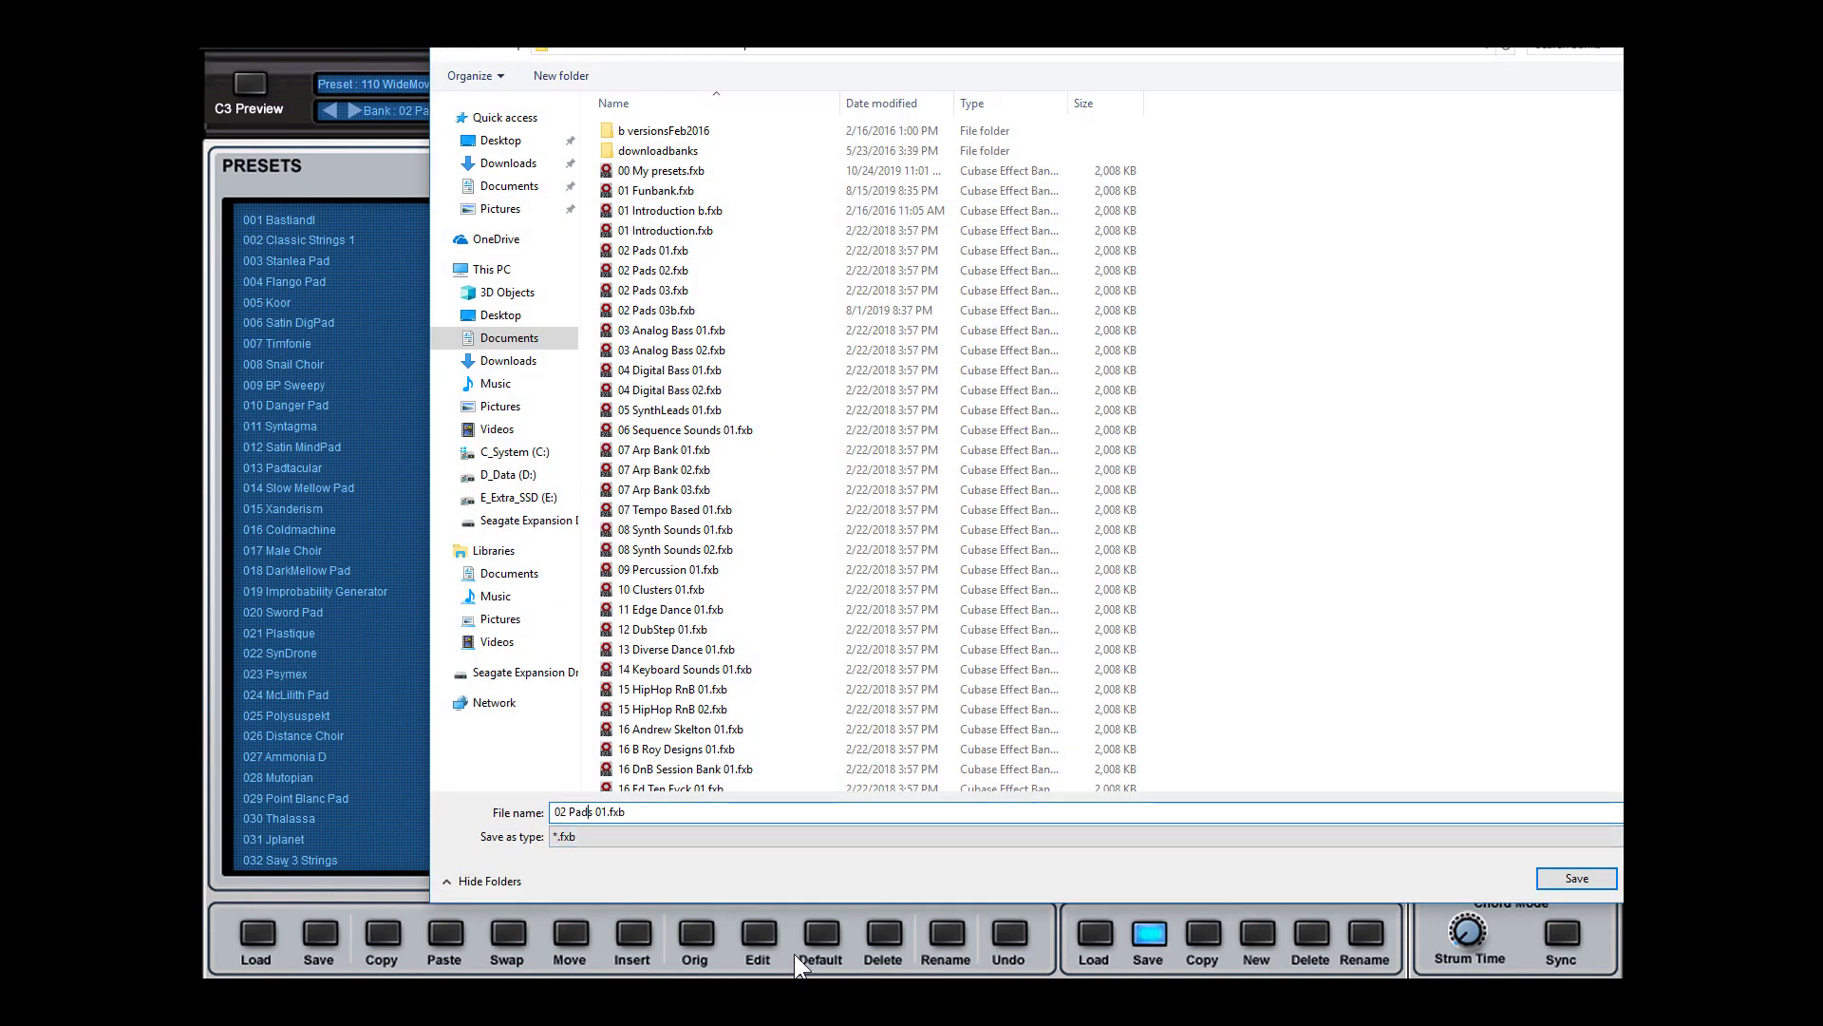
{"action": "key", "text": "Left"}
{"action": "key", "text": "Left"}
{"action": "key", "text": "Left"}
{"action": "key", "text": "Left"}
{"action": "key", "text": "Left"}
{"action": "key", "text": "Left"}
{"action": "key", "text": "Delete"}
{"action": "type", "text": "0"}
{"action": "left_click", "coordinate": [1576, 878]}
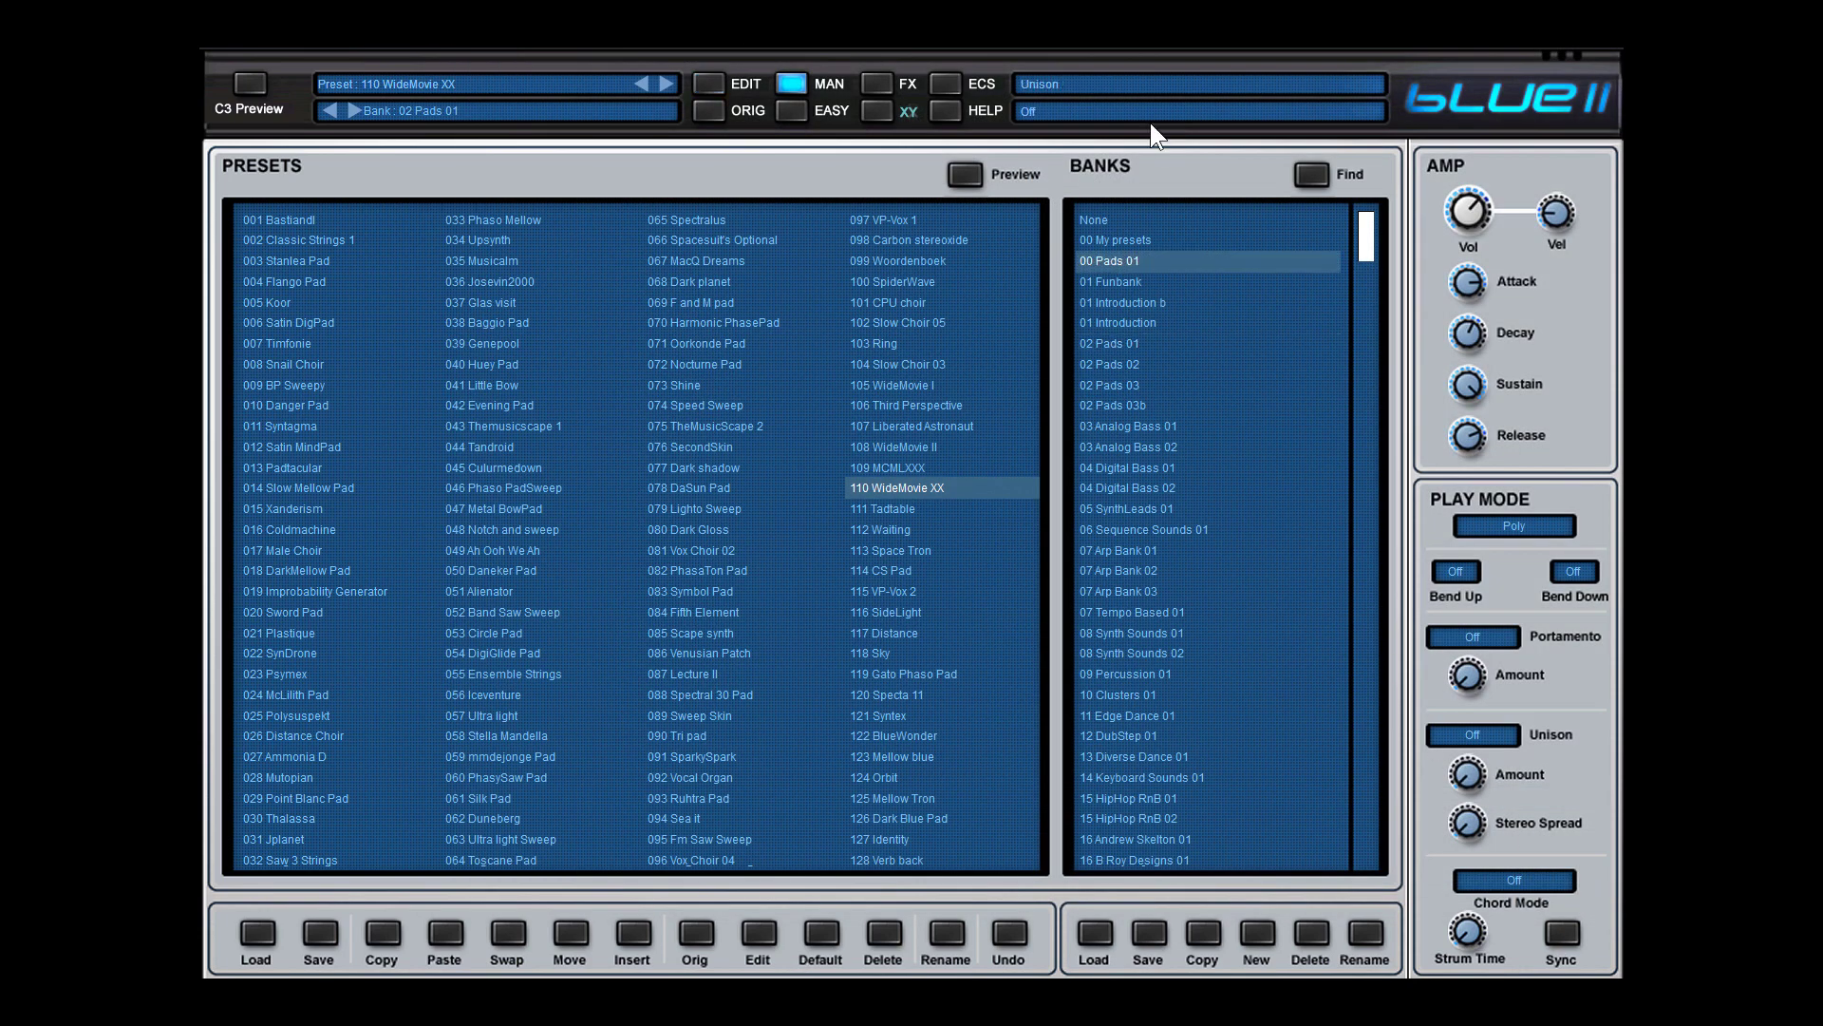
{"action": "left_click", "coordinate": [1101, 254]}
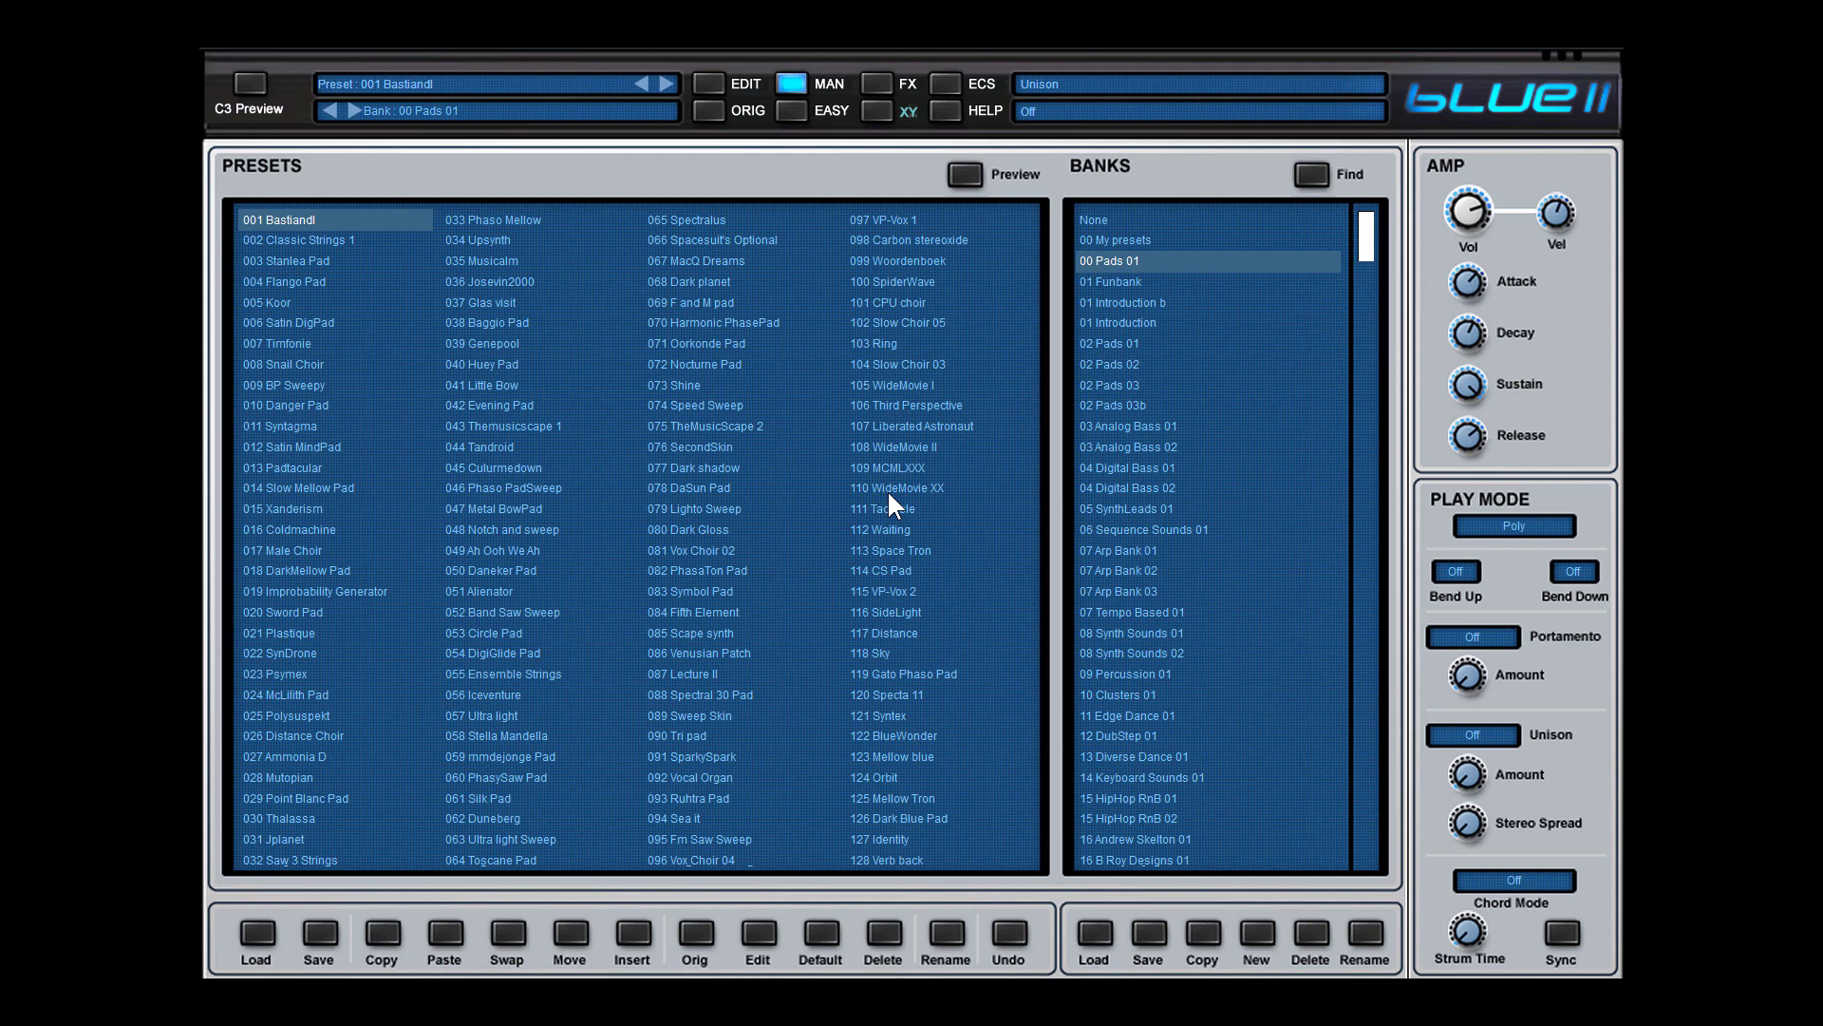
Step: Reload factory bank 02 Pads 01, briefly try 02 Pads 02, then return to 02 Pads 01
{"action": "left_click", "coordinate": [1113, 343]}
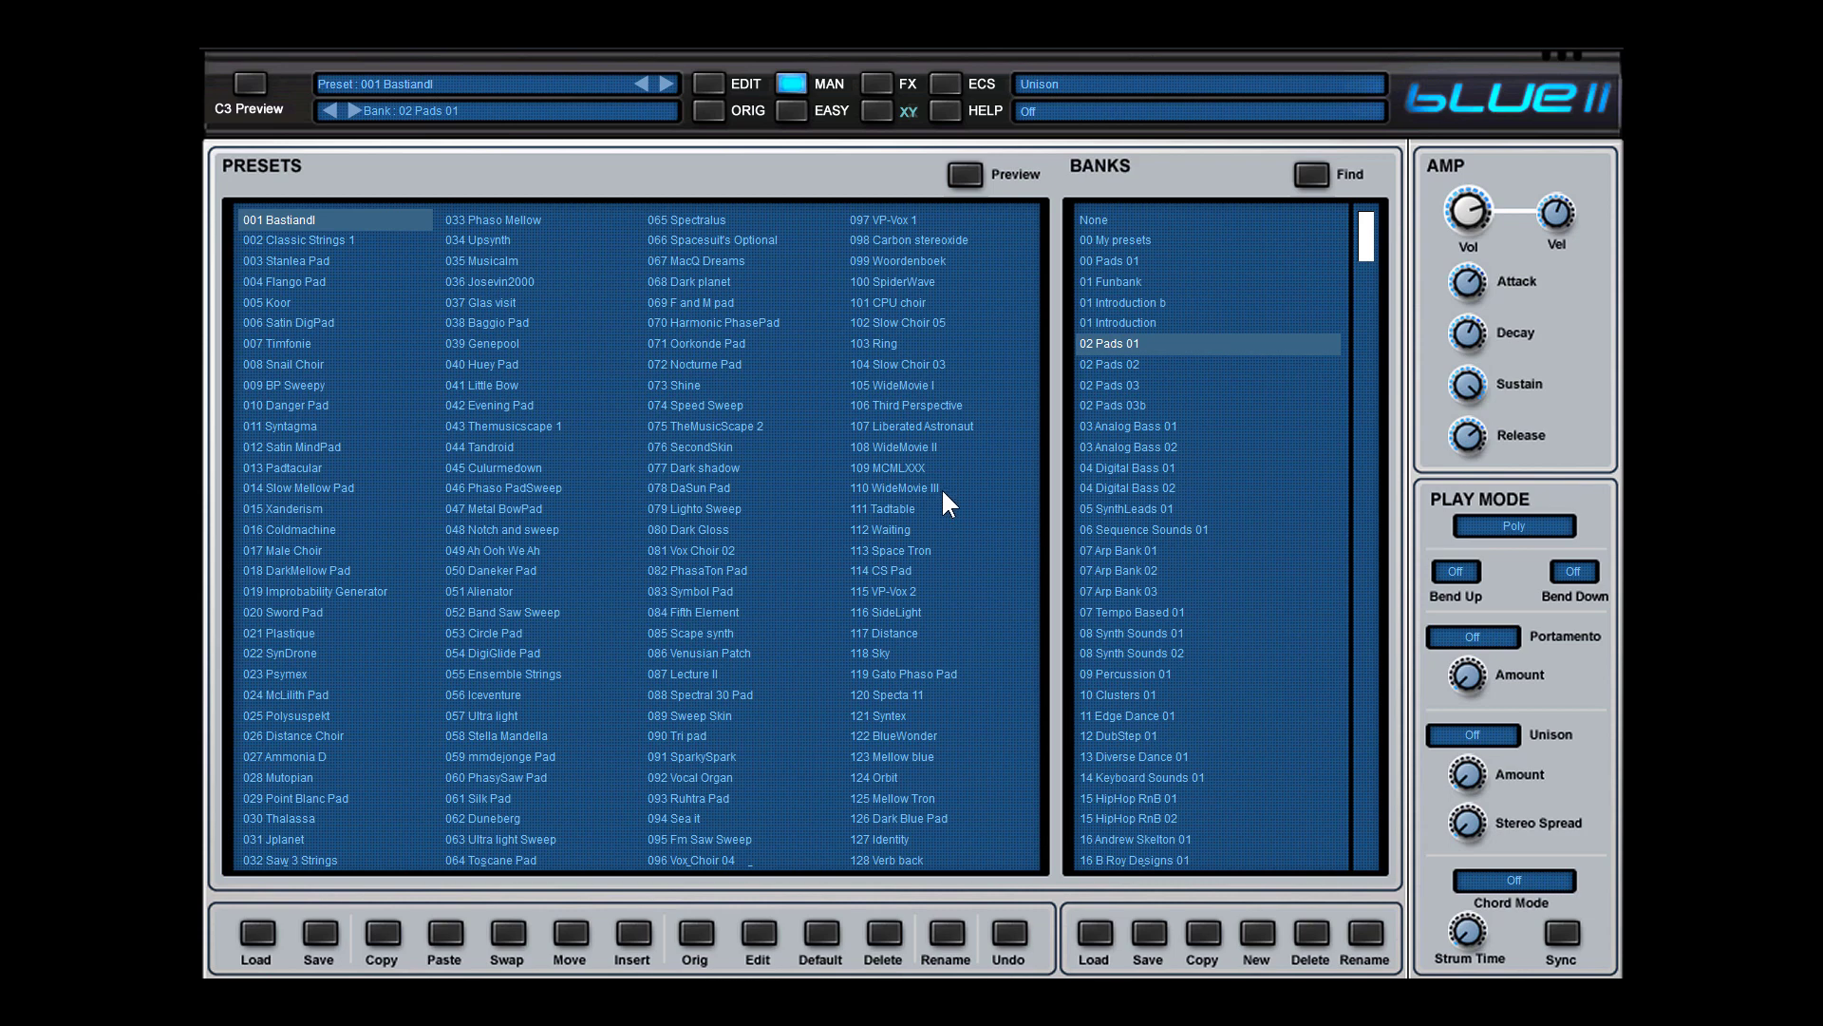
{"action": "left_click", "coordinate": [1107, 362]}
{"action": "left_click", "coordinate": [1107, 346]}
Step: Save the Bastiandl preset to its own file, then start saving the bank as 02 Pads 01.fxb
{"action": "left_click", "coordinate": [788, 83]}
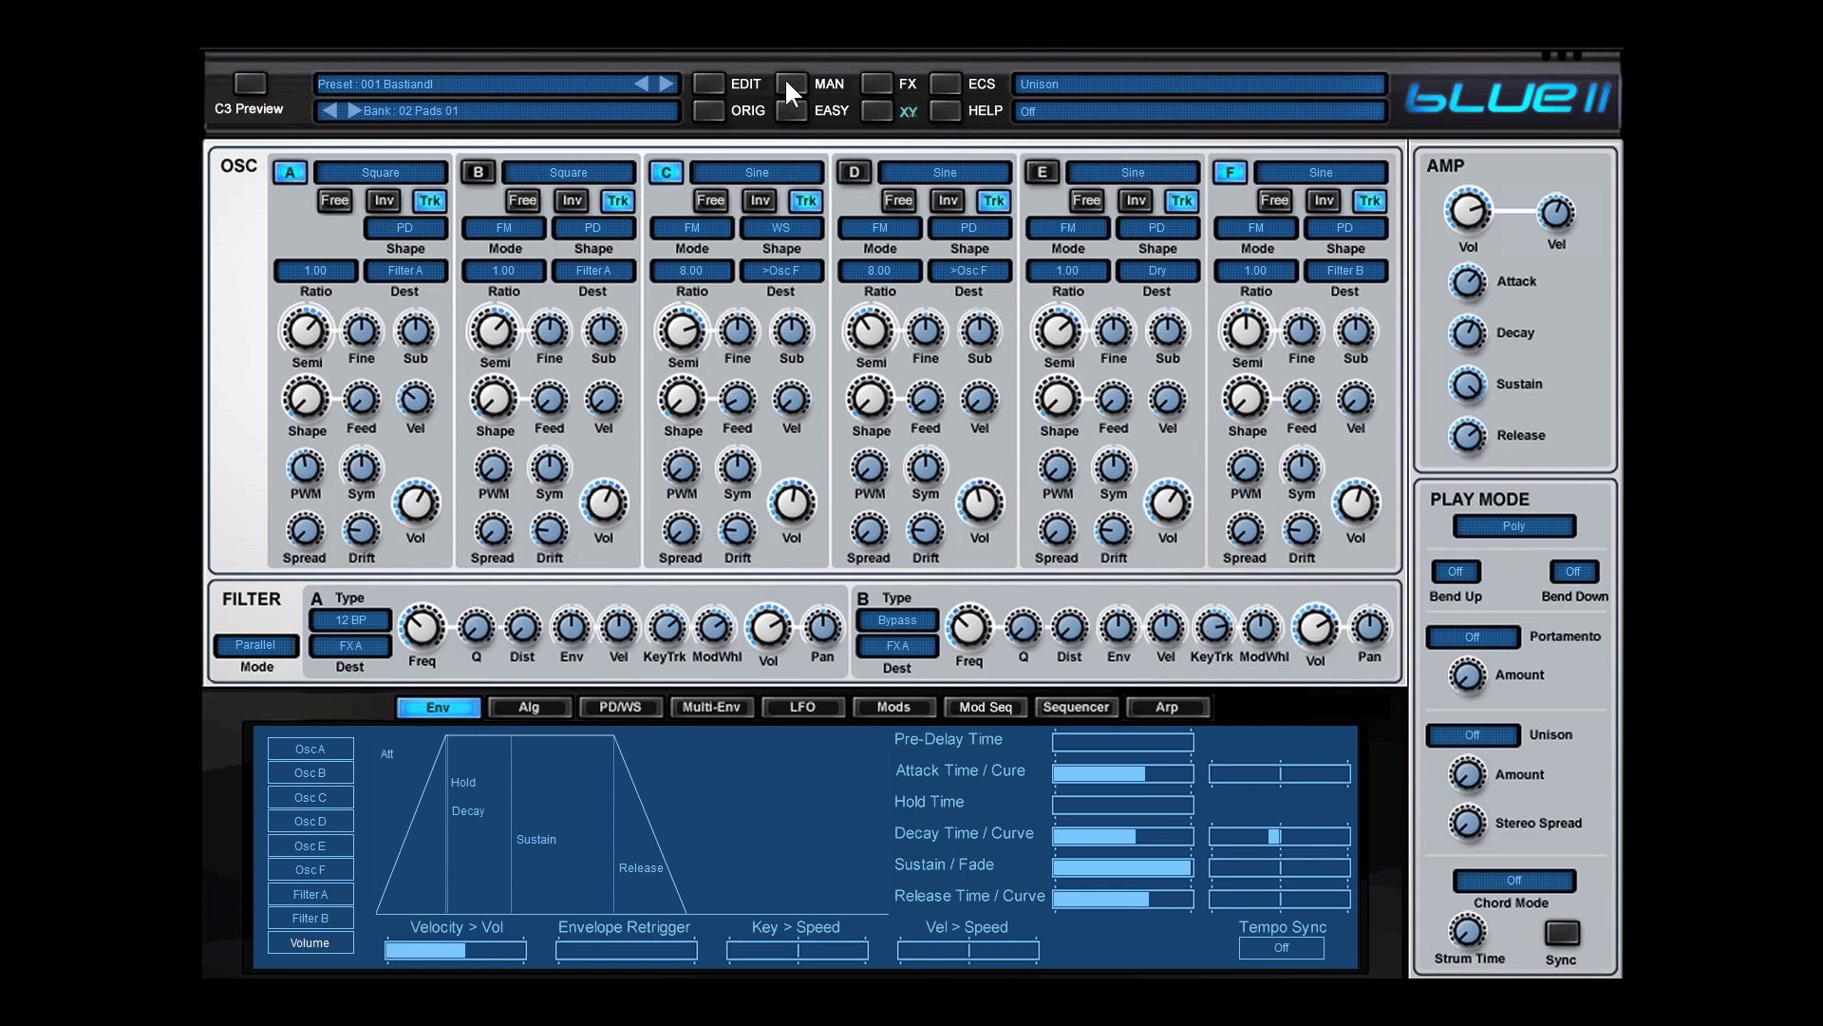
{"action": "left_click", "coordinate": [430, 84]}
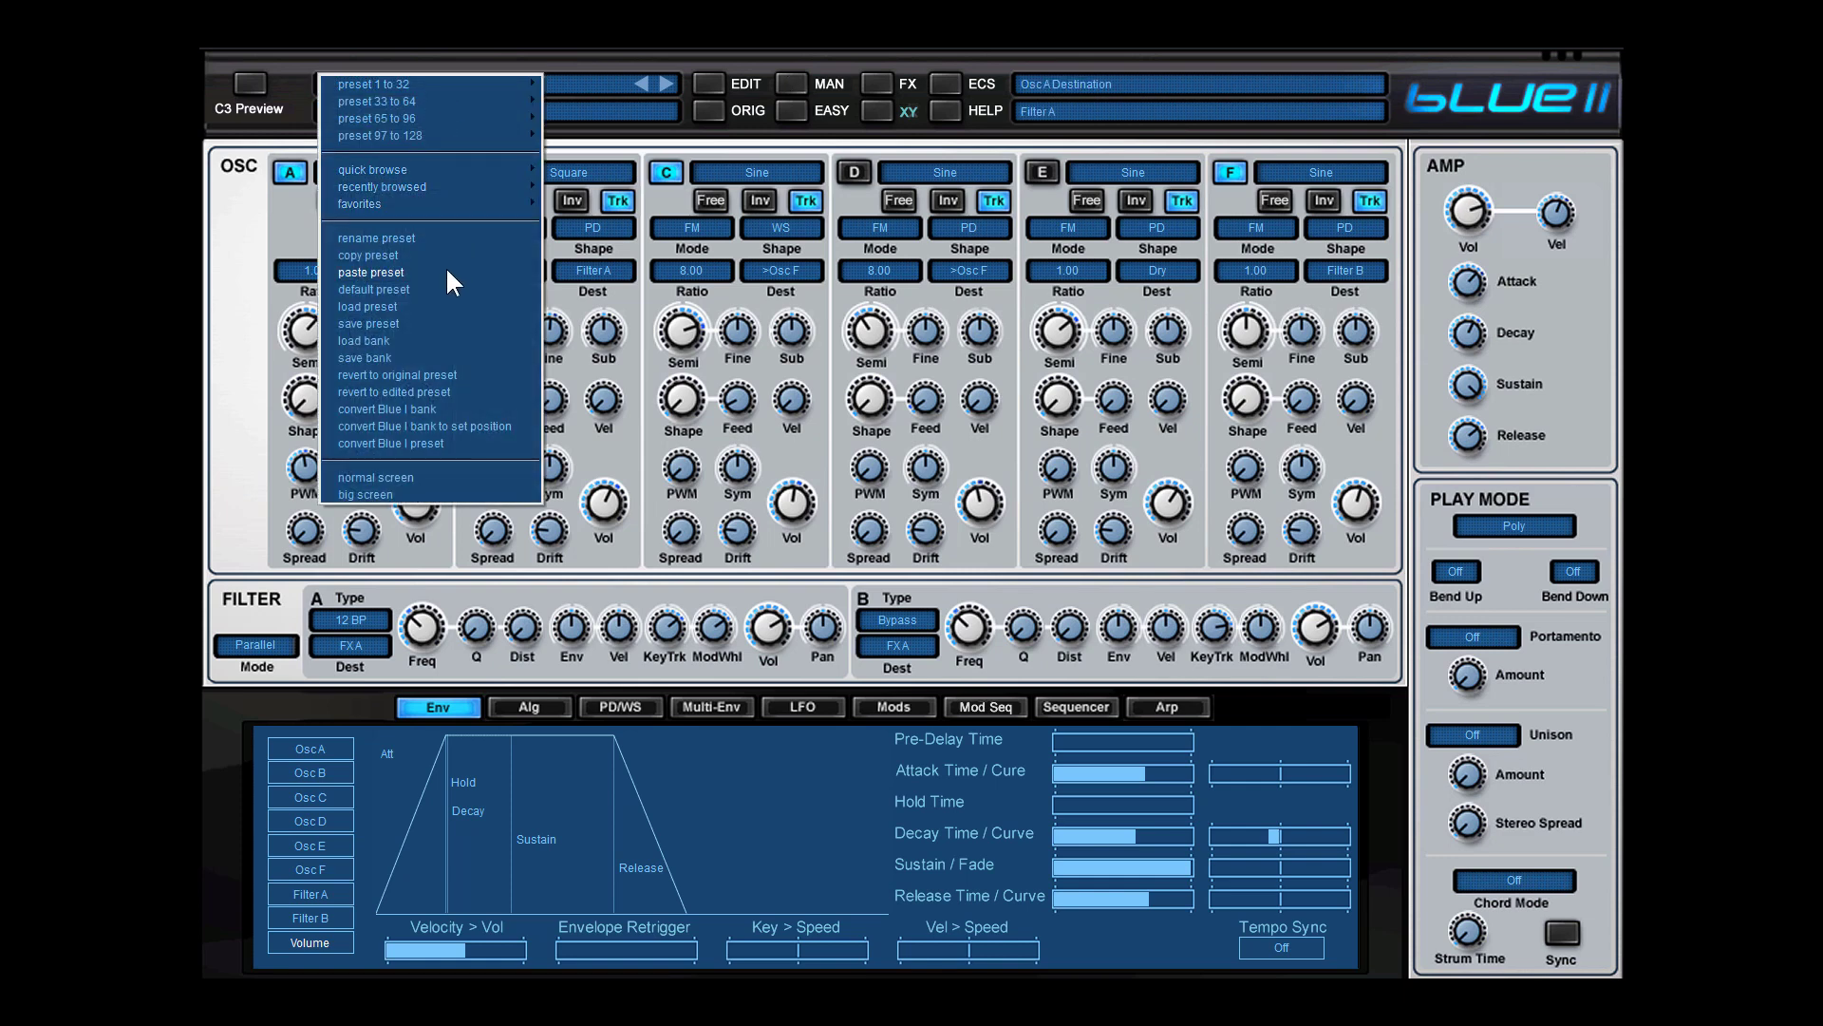
{"action": "left_click", "coordinate": [442, 323]}
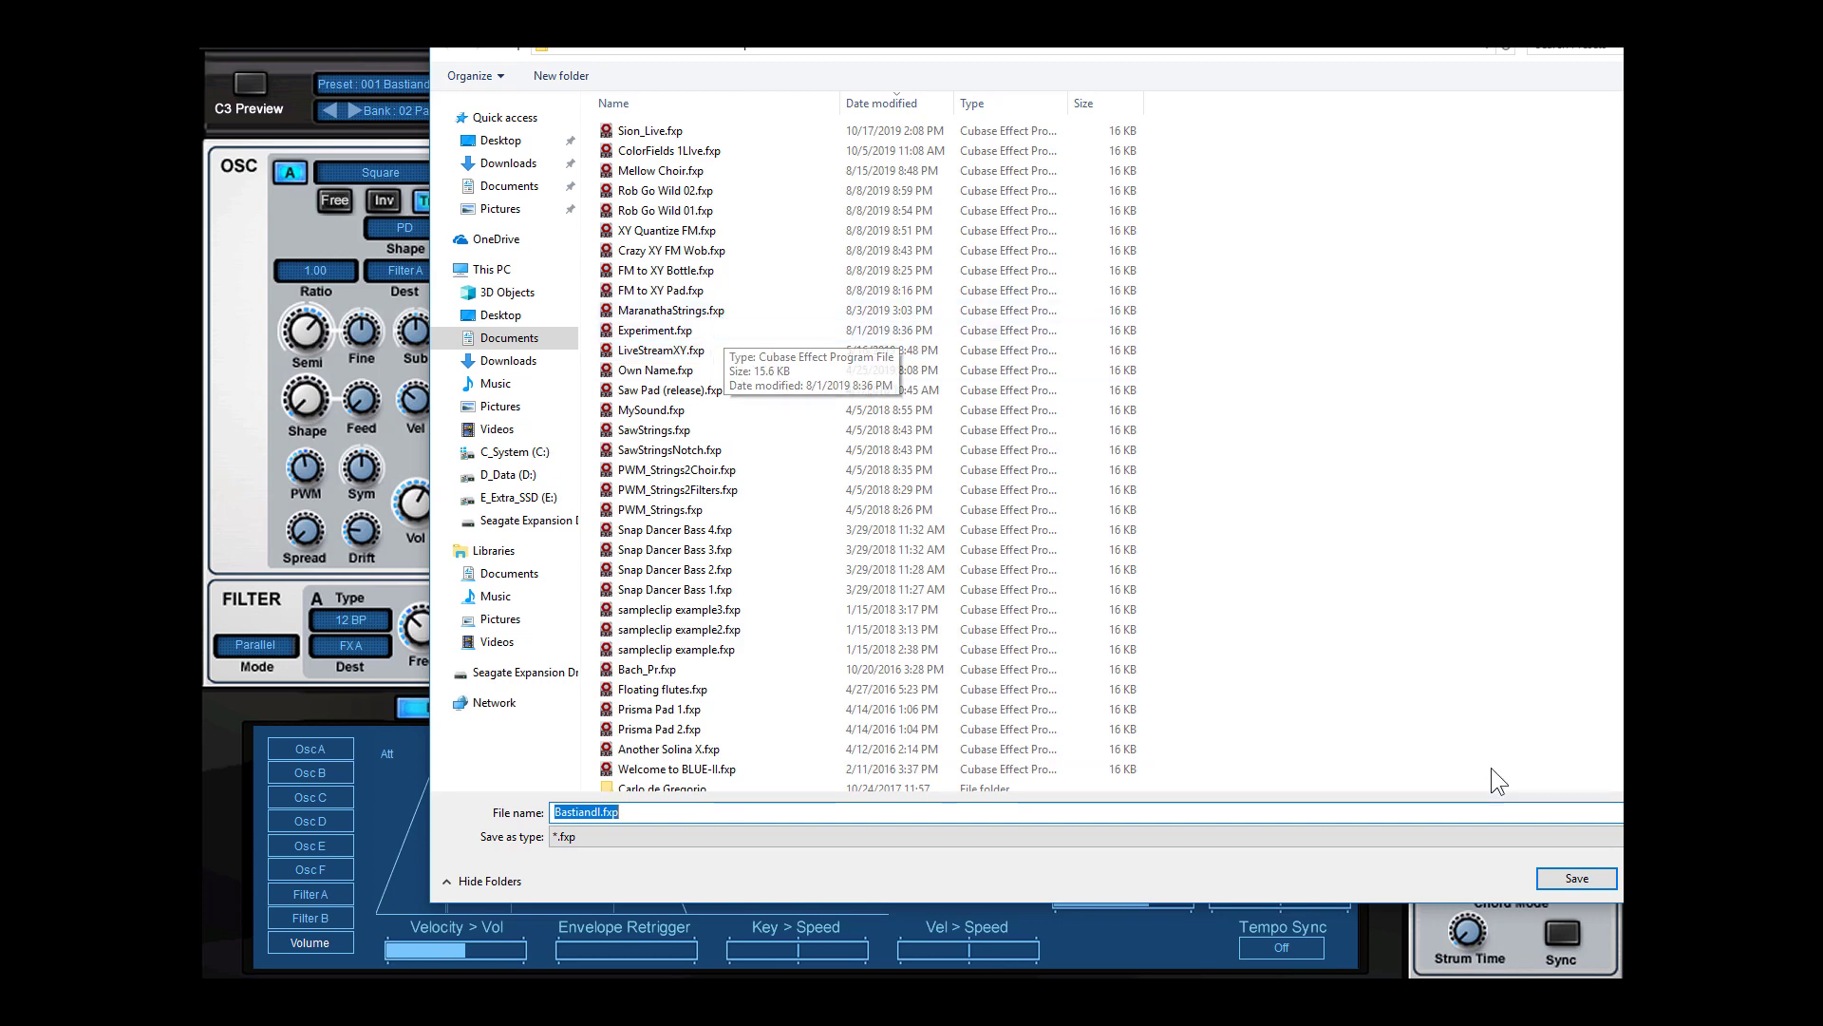
{"action": "left_click", "coordinate": [1576, 878]}
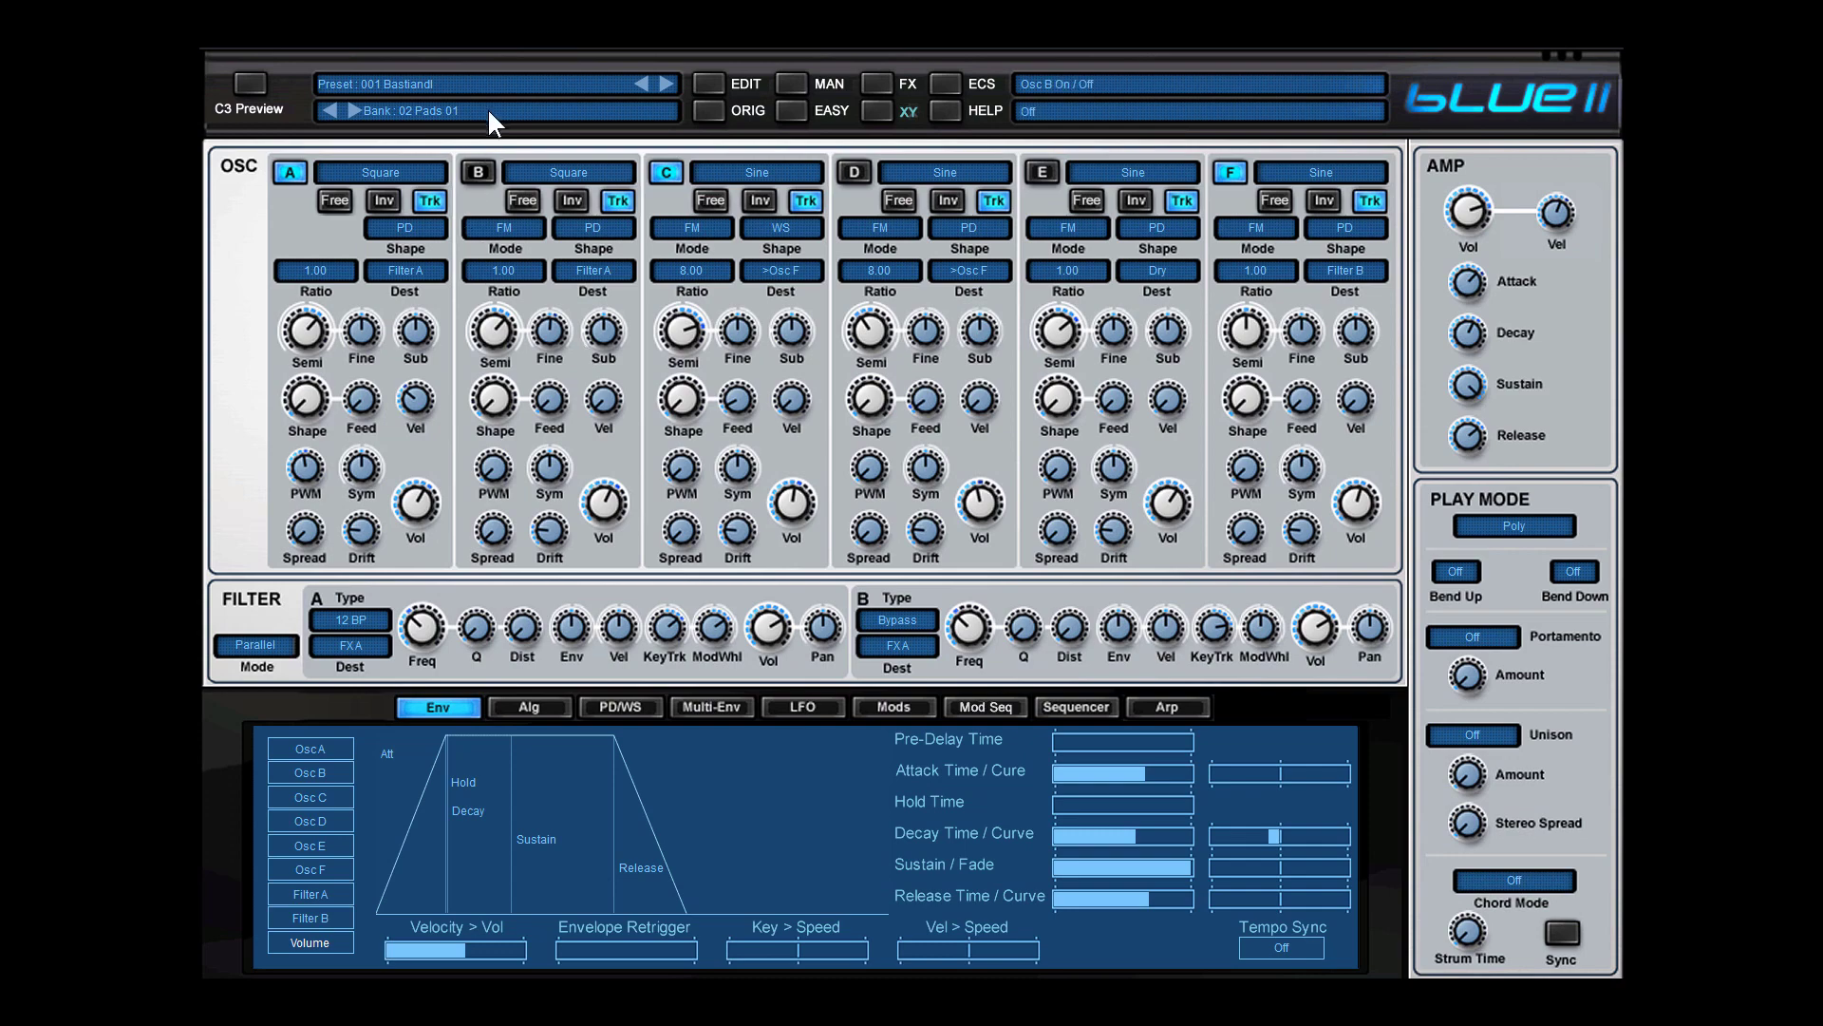
{"action": "left_click", "coordinate": [487, 109]}
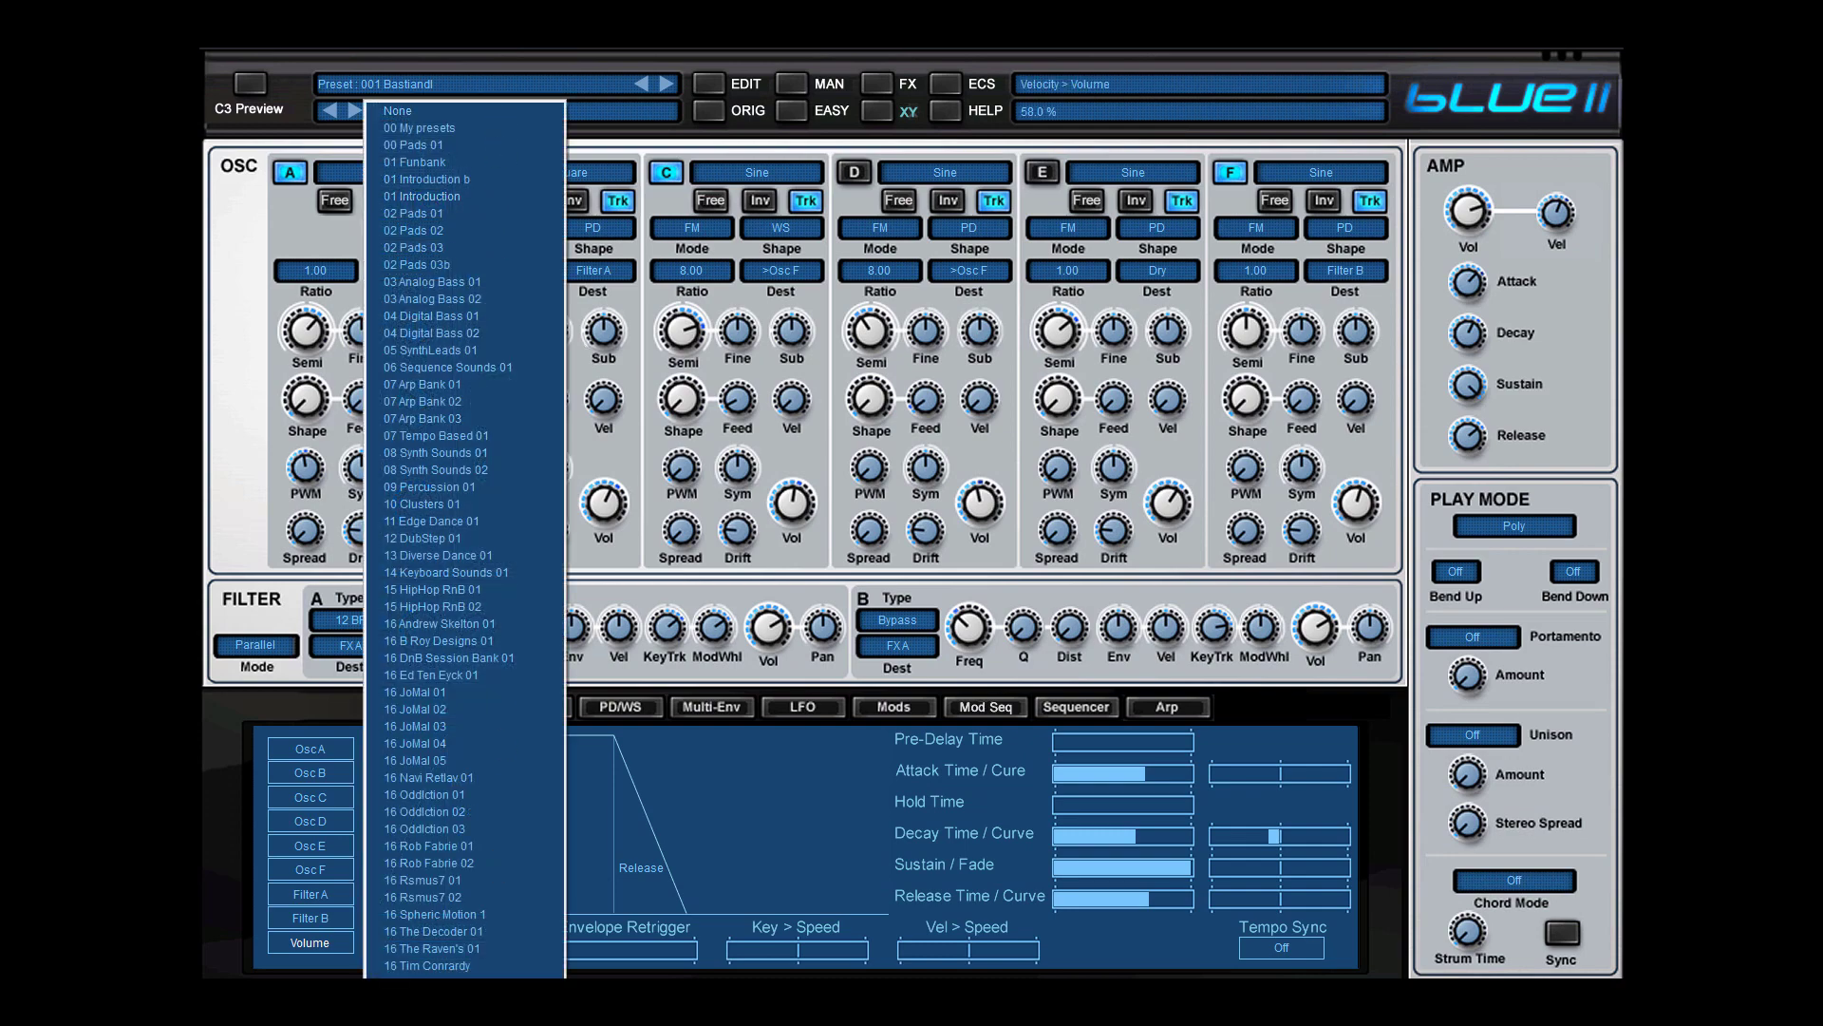
{"action": "left_click", "coordinate": [427, 965]}
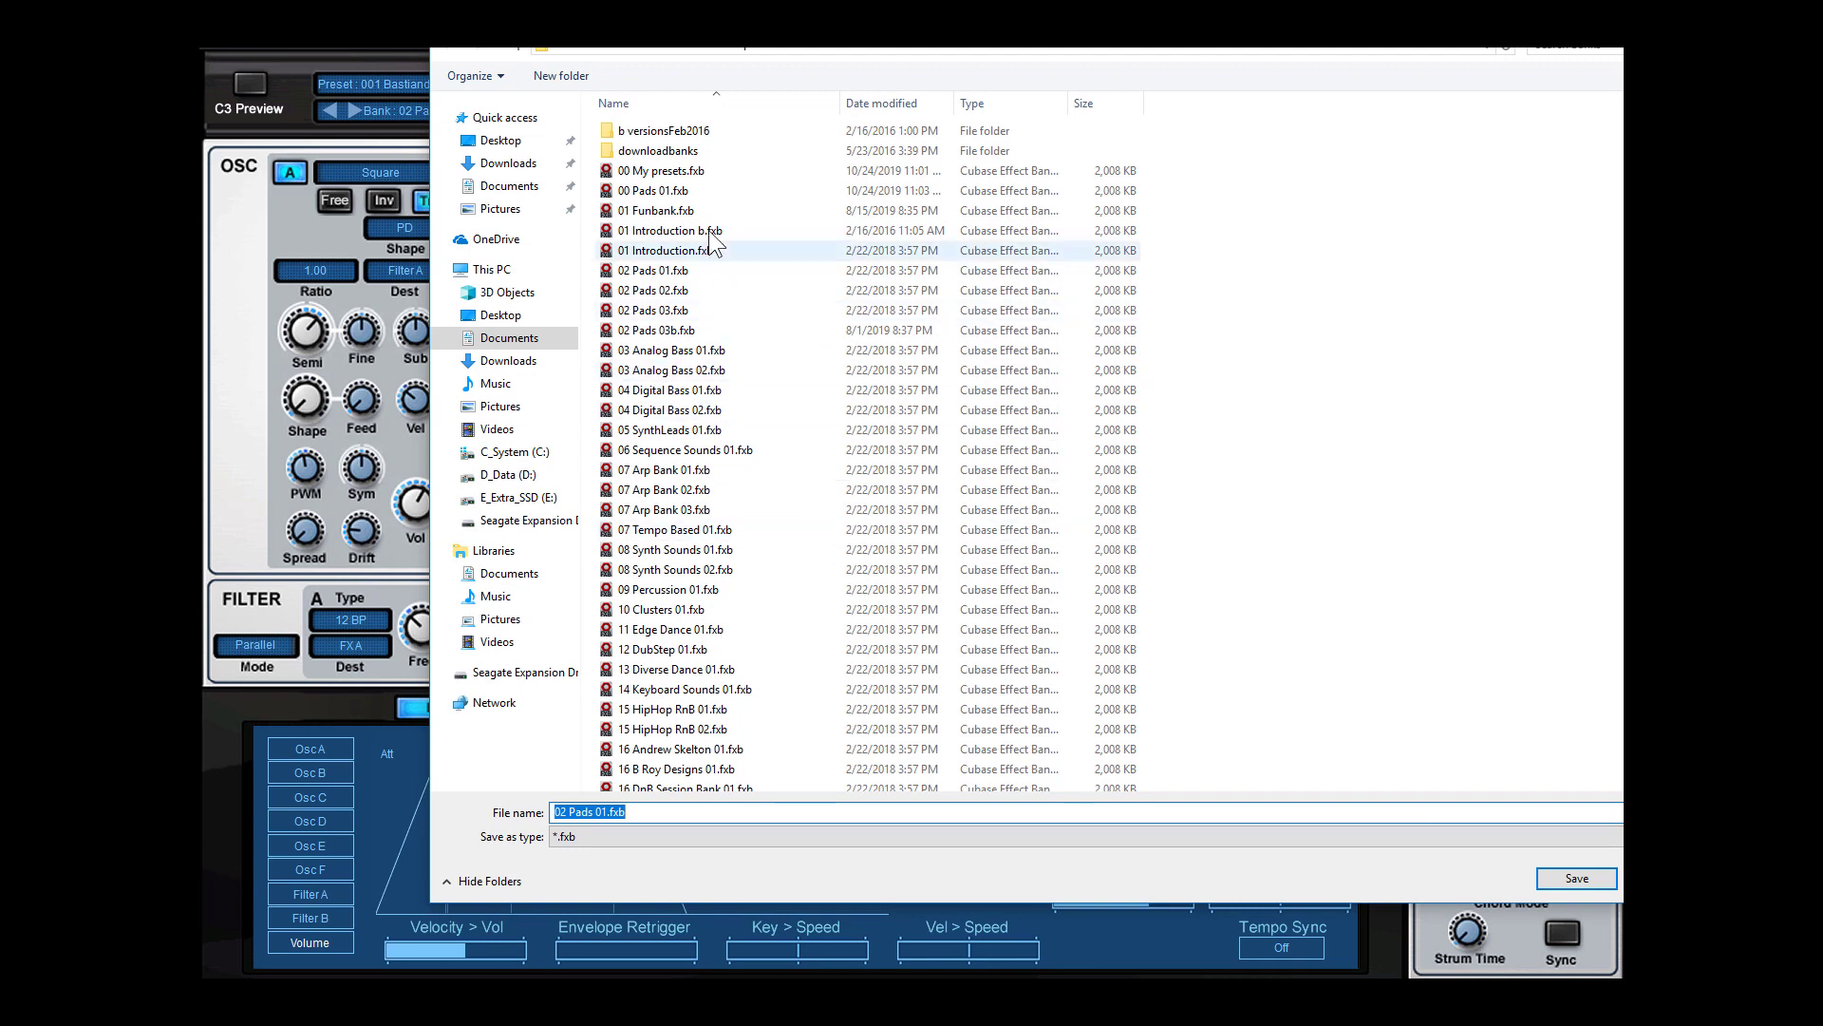